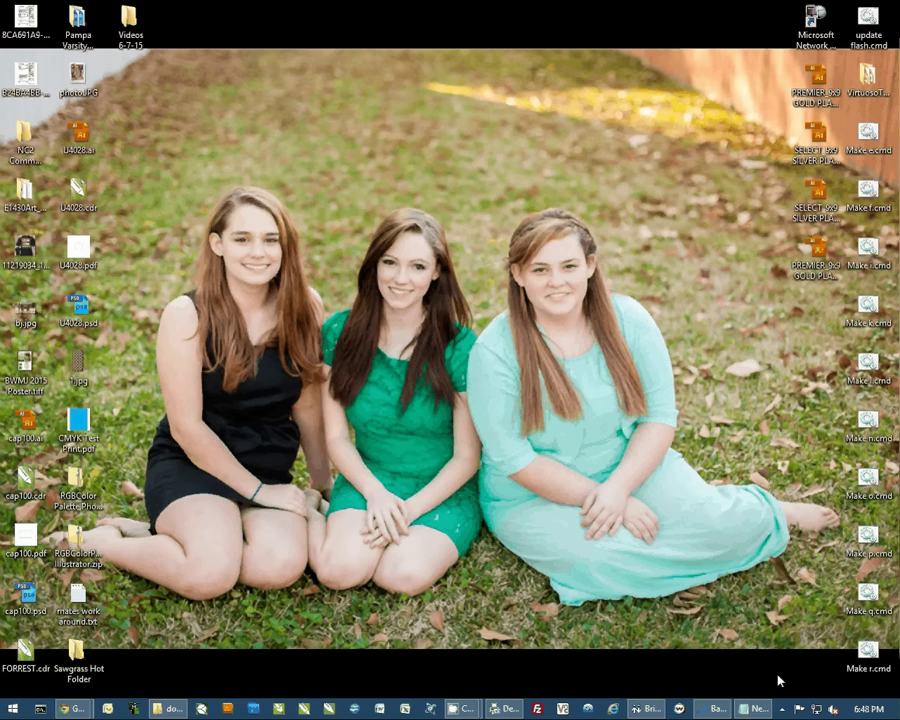
Launch CreativeStudio from the CS Print and Color Manager icon in the system tray
click(782, 709)
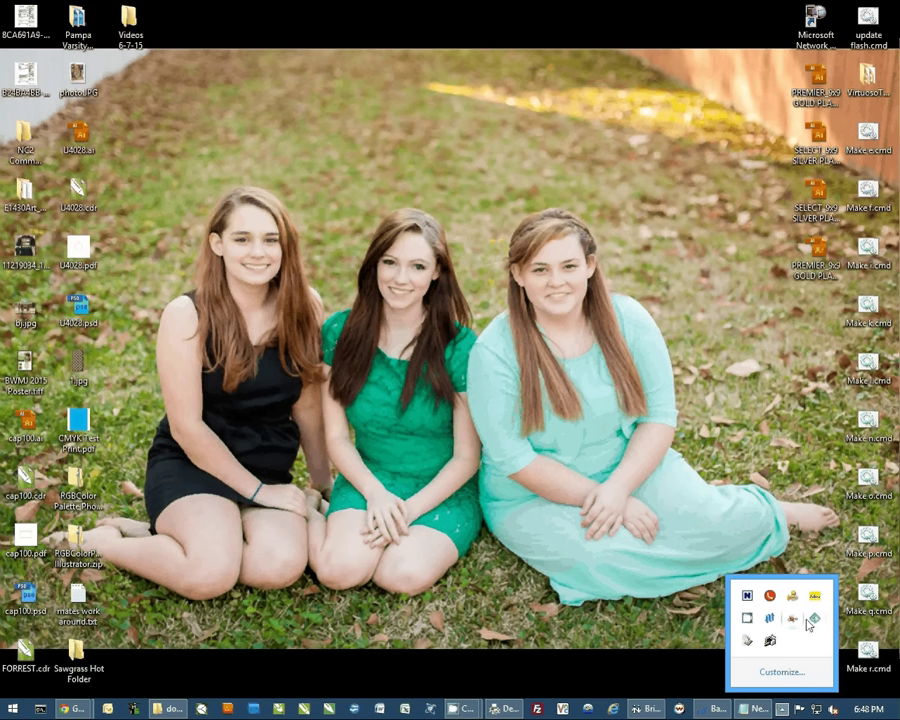
right_click(816, 622)
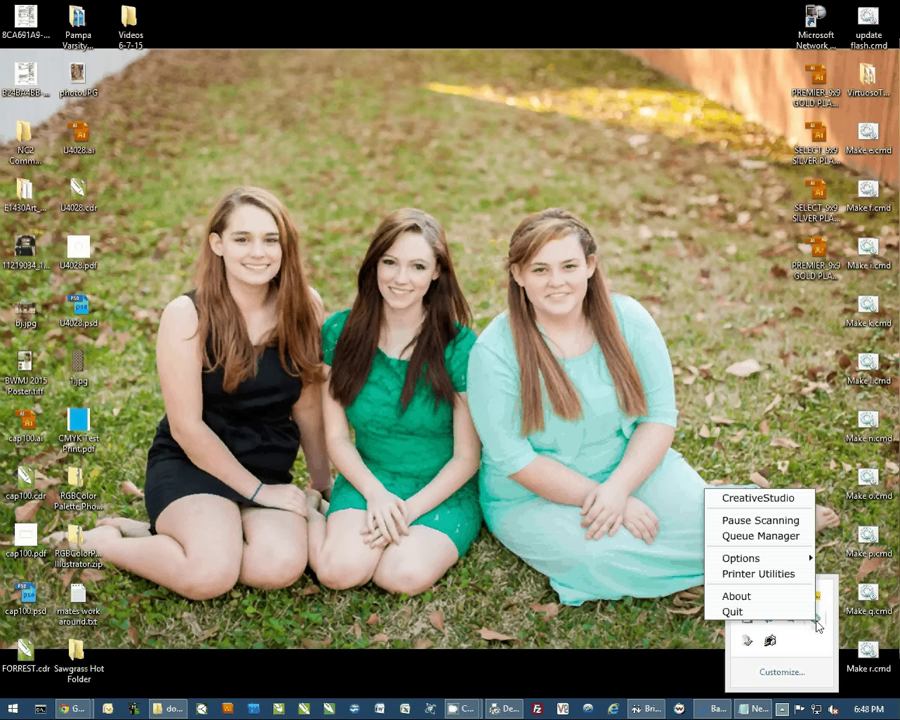
click(756, 498)
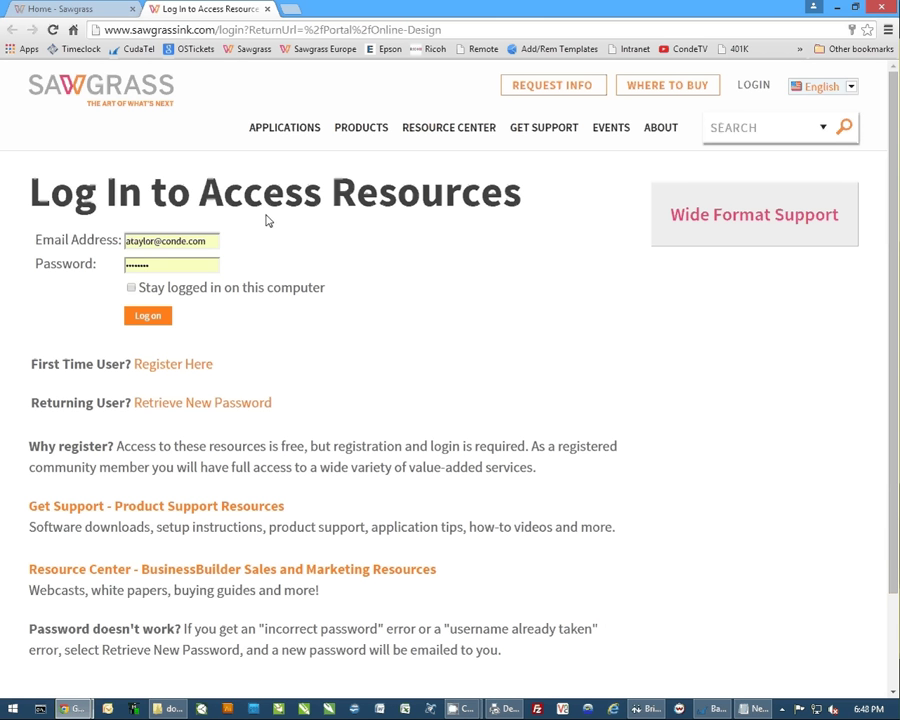
Close the extra login tab and sign in to the Sawgrass account
click(267, 9)
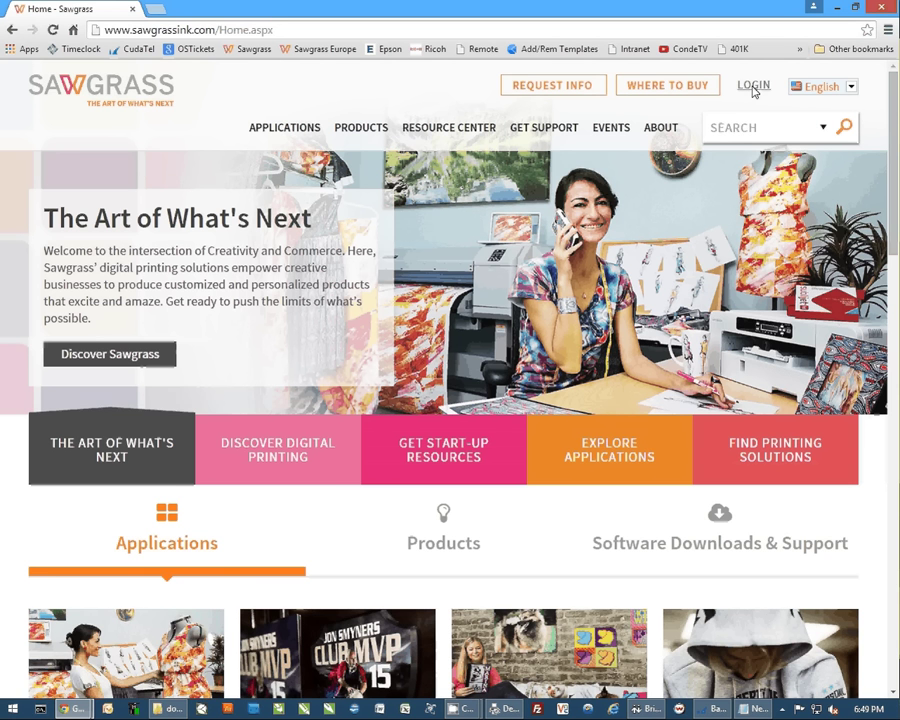
click(753, 86)
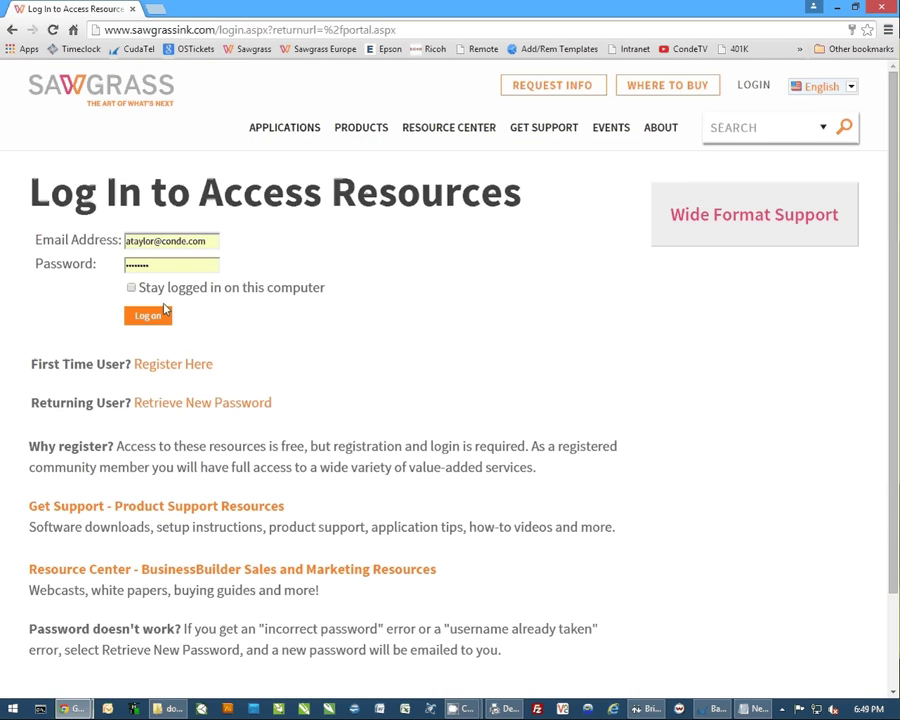
click(155, 315)
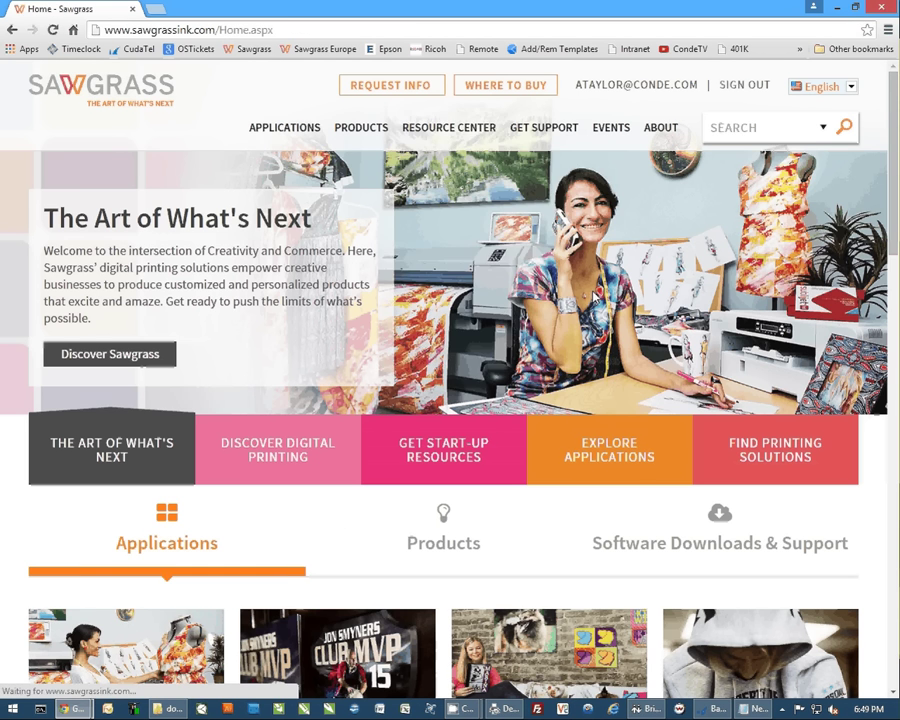
Go to Resource Center > Using CreativeStudio > Access CreativeStudio
mouse_move(417, 133)
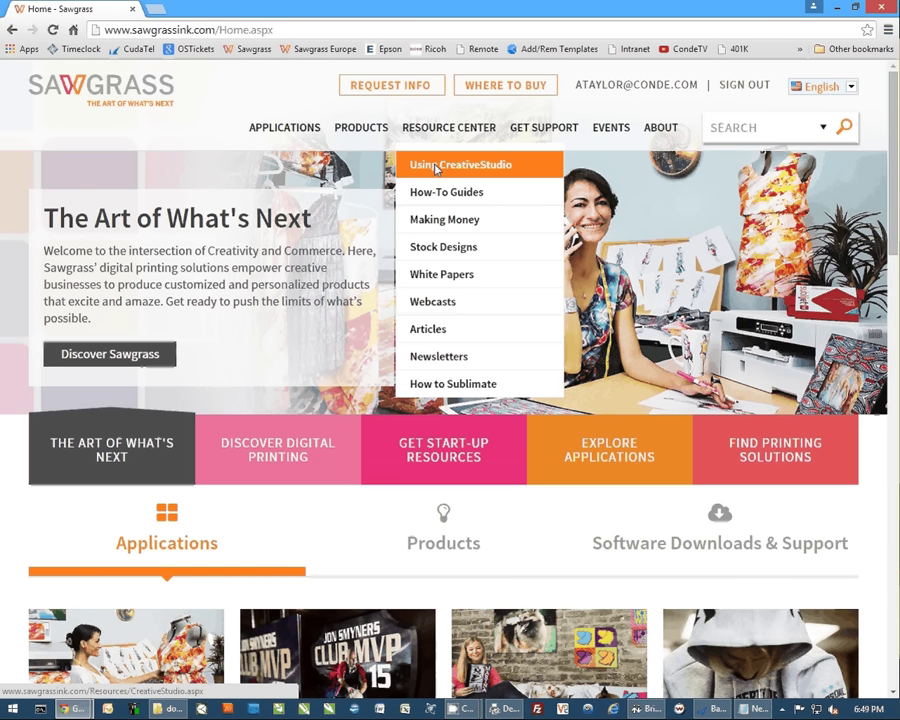
click(436, 169)
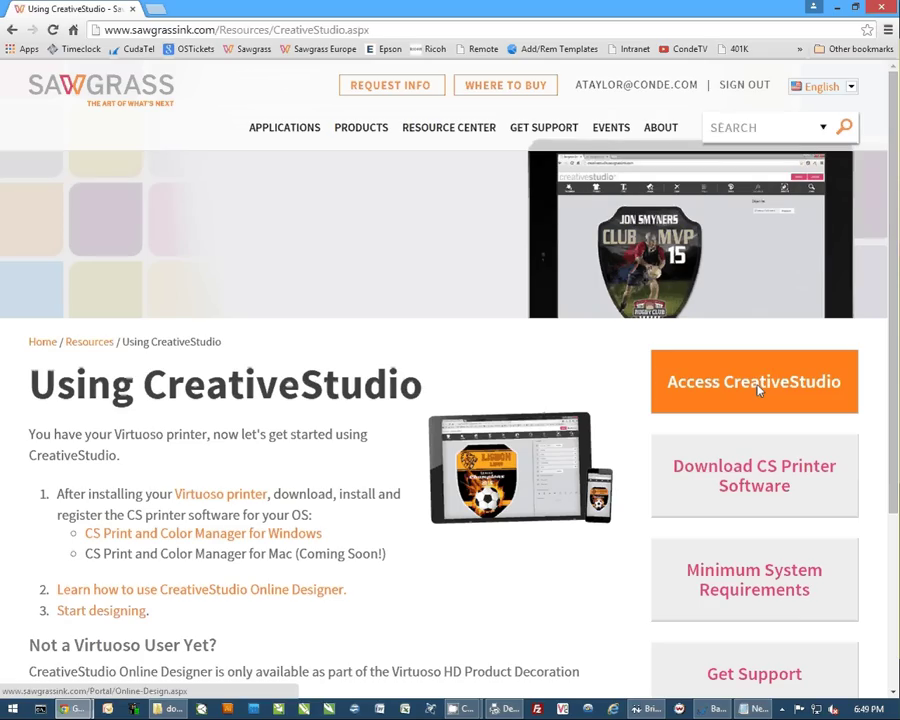
click(758, 390)
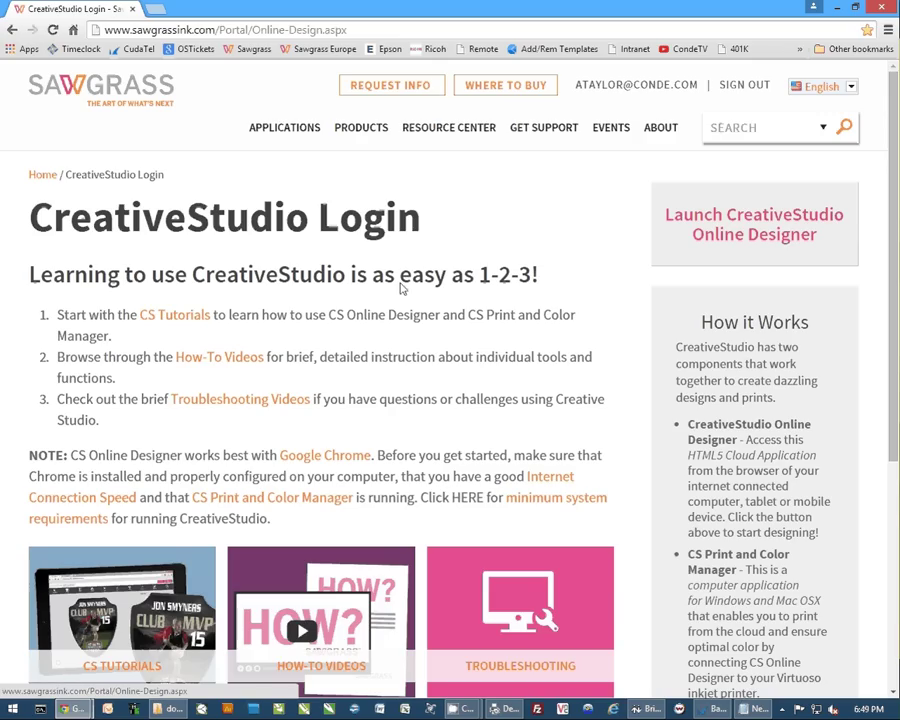
Launch the Online Designer and choose the License & Action Plates category in the Product Wizard
click(753, 226)
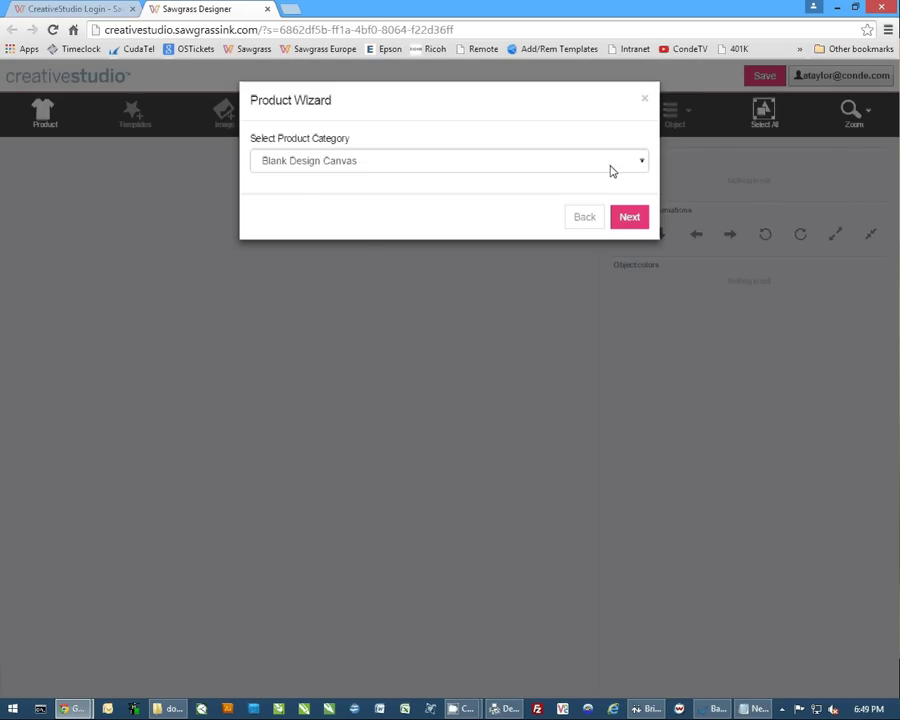
click(641, 162)
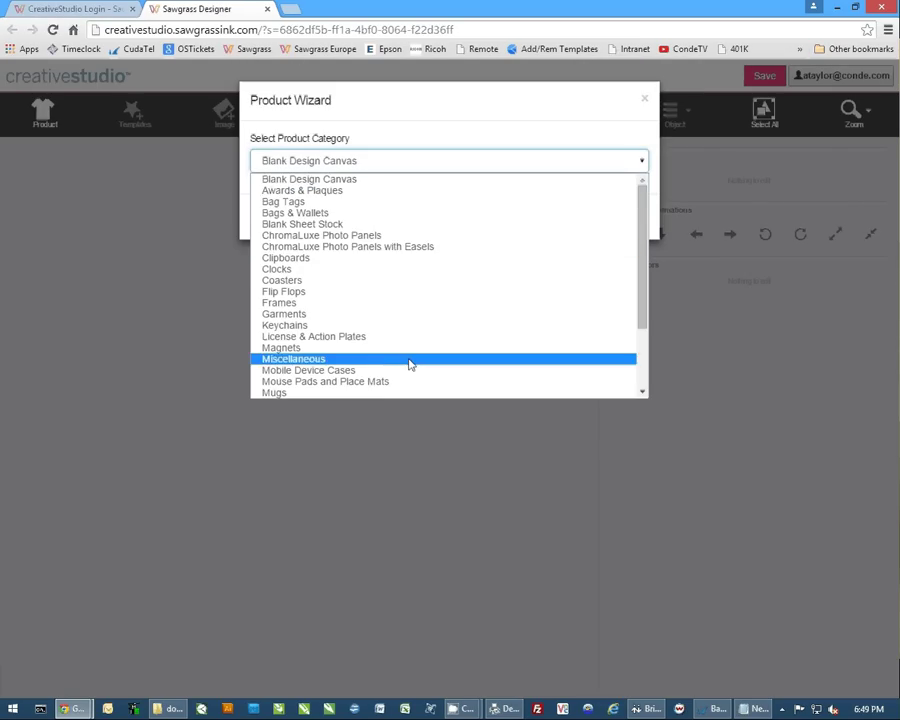
scroll(415, 355, down, 3)
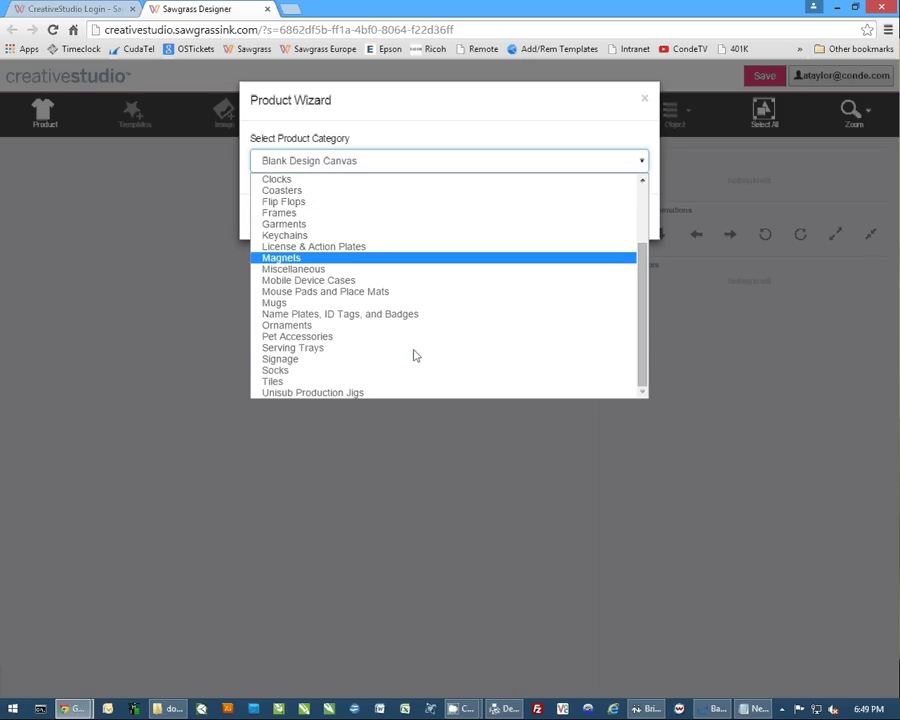
scroll(415, 355, up, 3)
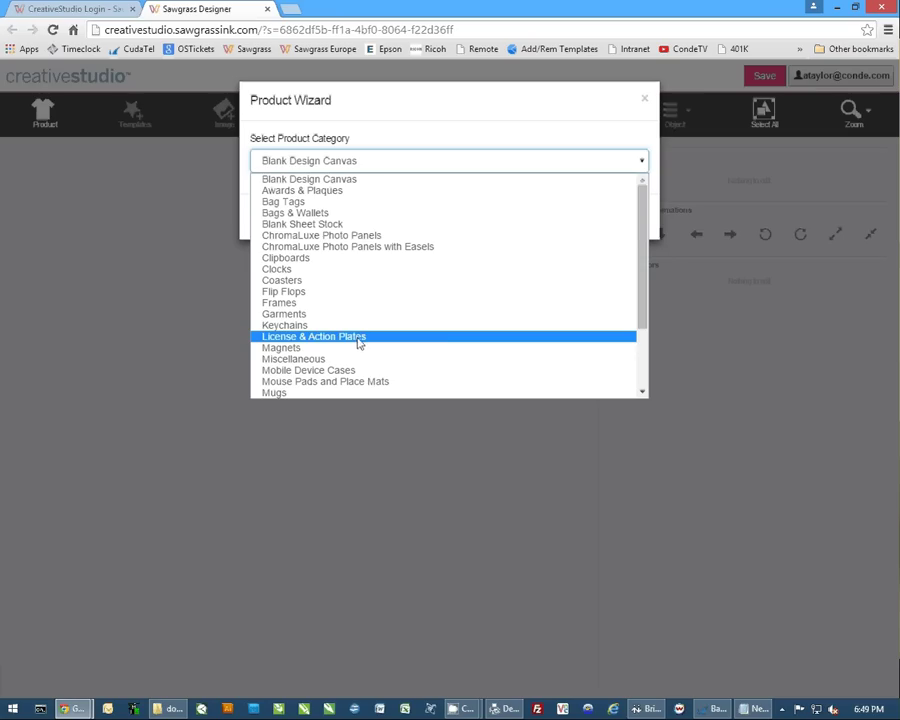
click(322, 340)
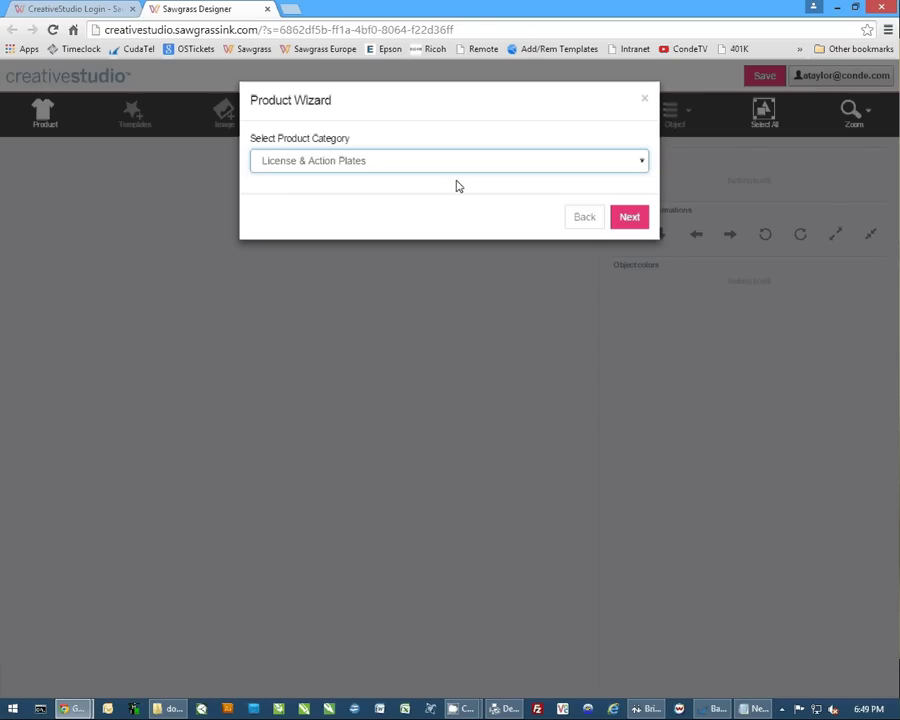
click(639, 221)
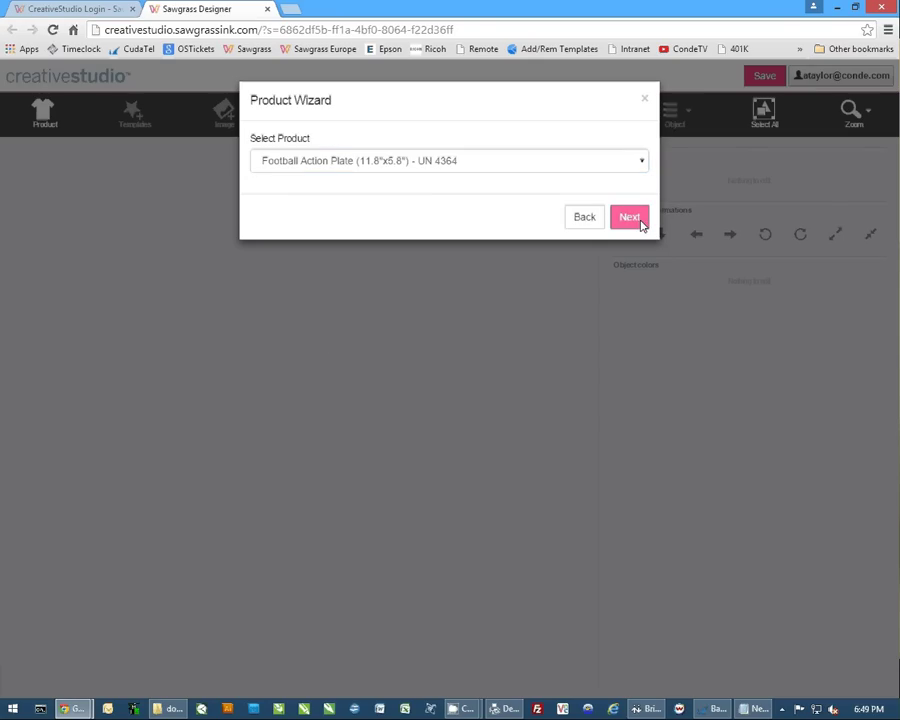
click(643, 162)
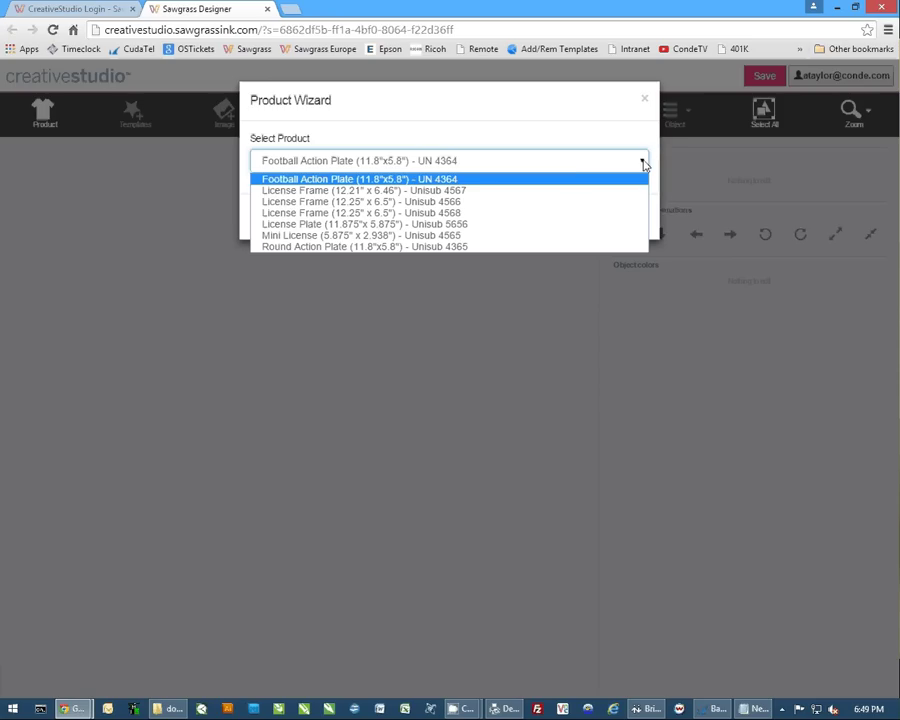
Choose the 11.875" x 5.875" License Plate product in white
click(333, 229)
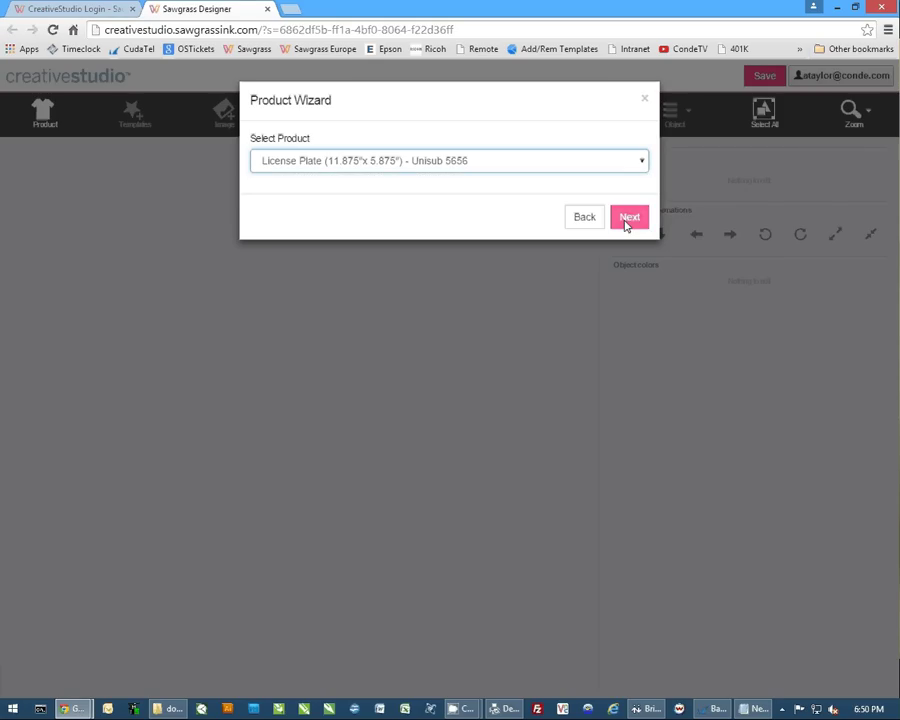
click(625, 222)
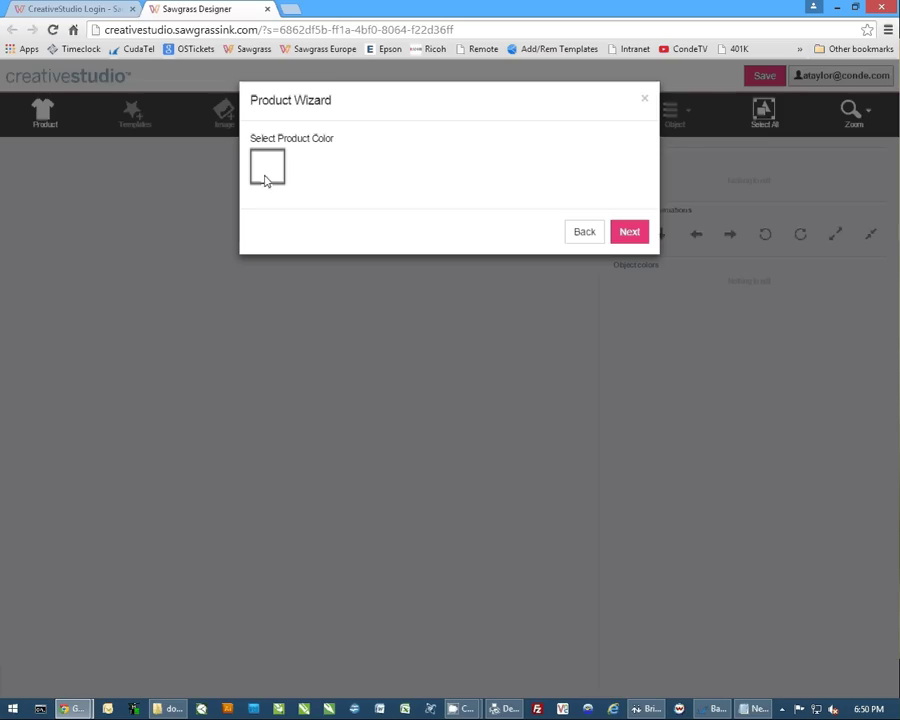
click(628, 232)
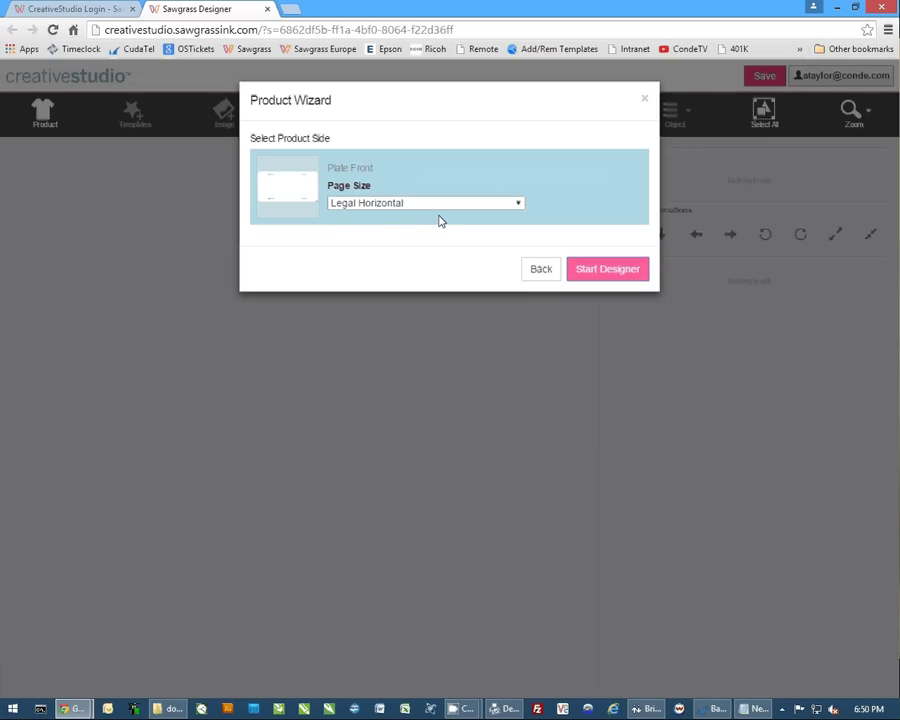
Set the page size to Legal Horizontal and start the designer with the blank plate
click(518, 205)
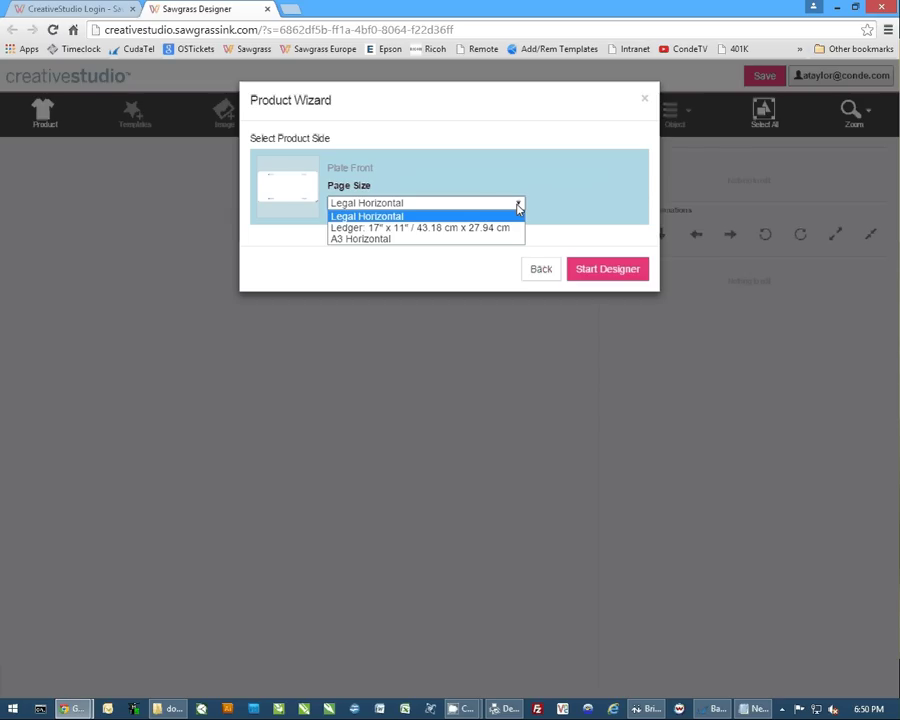
click(406, 229)
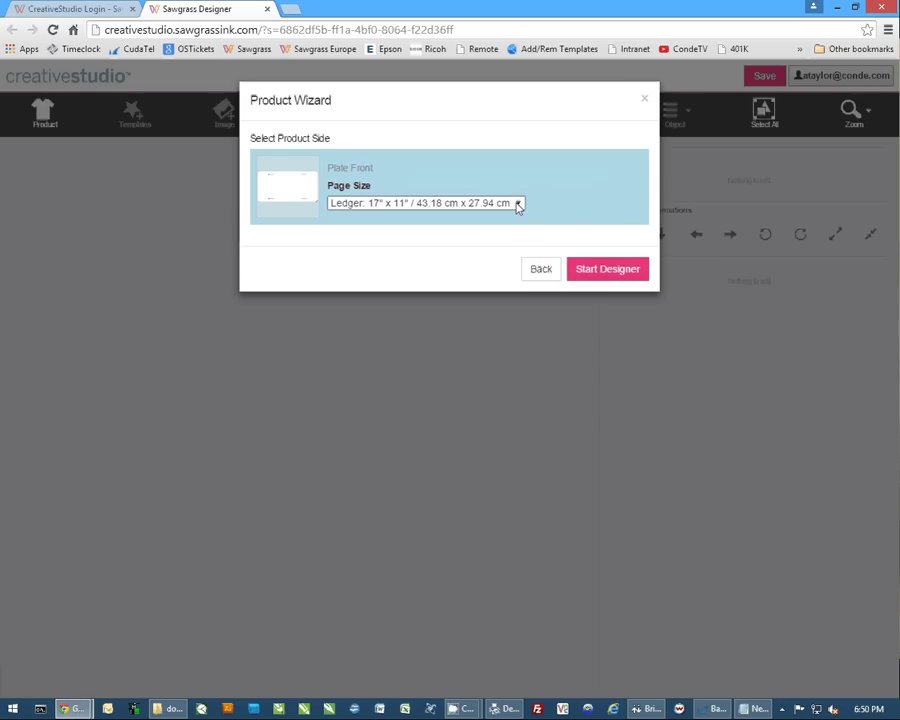
click(518, 205)
click(377, 218)
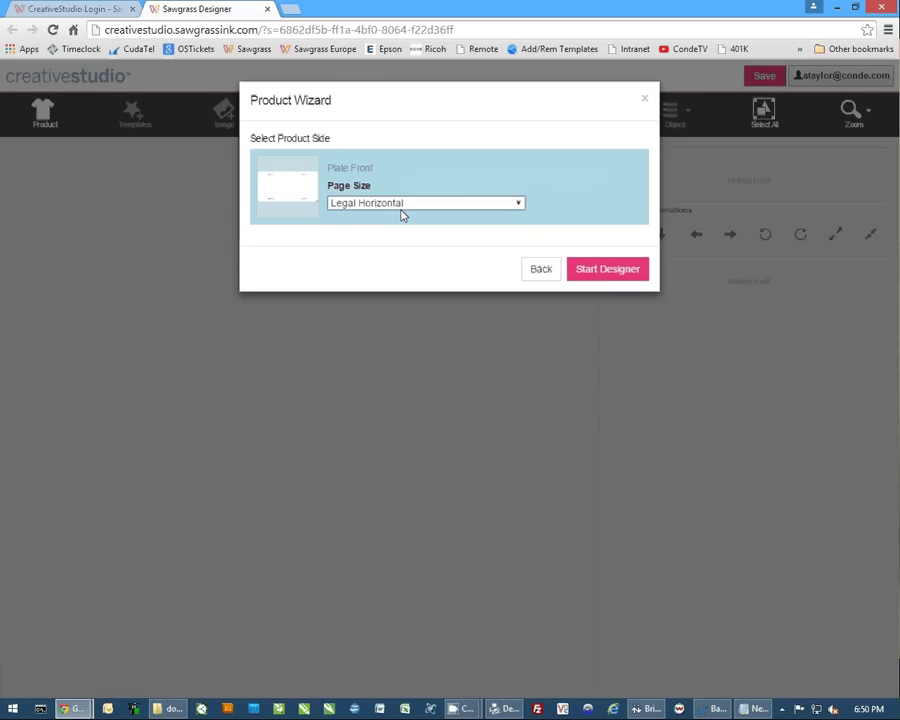
click(607, 270)
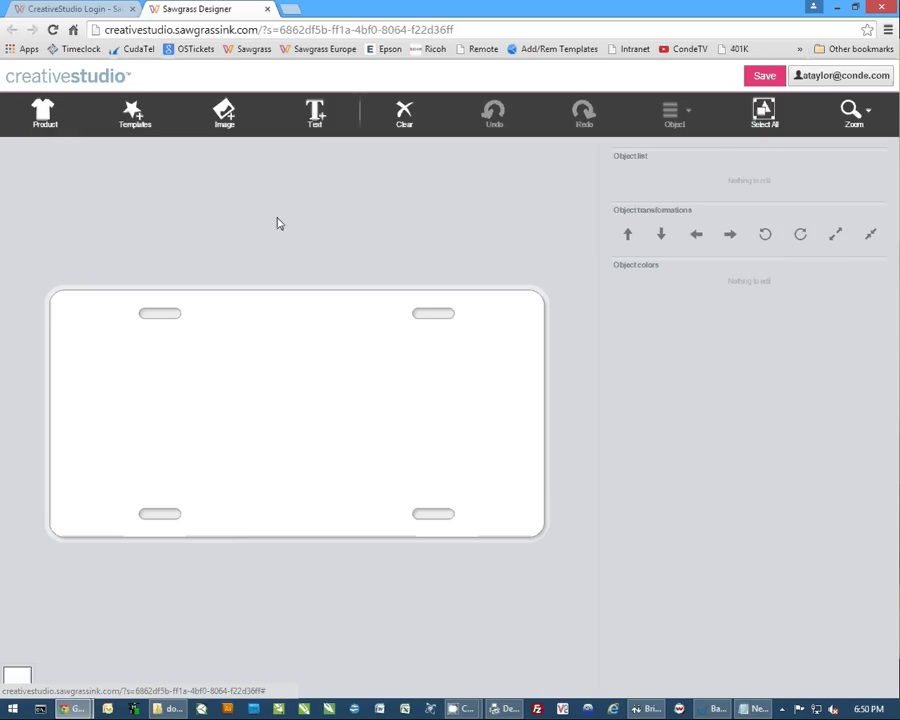
Browse the Celebration: Birthday clip art category in the image picker
click(224, 118)
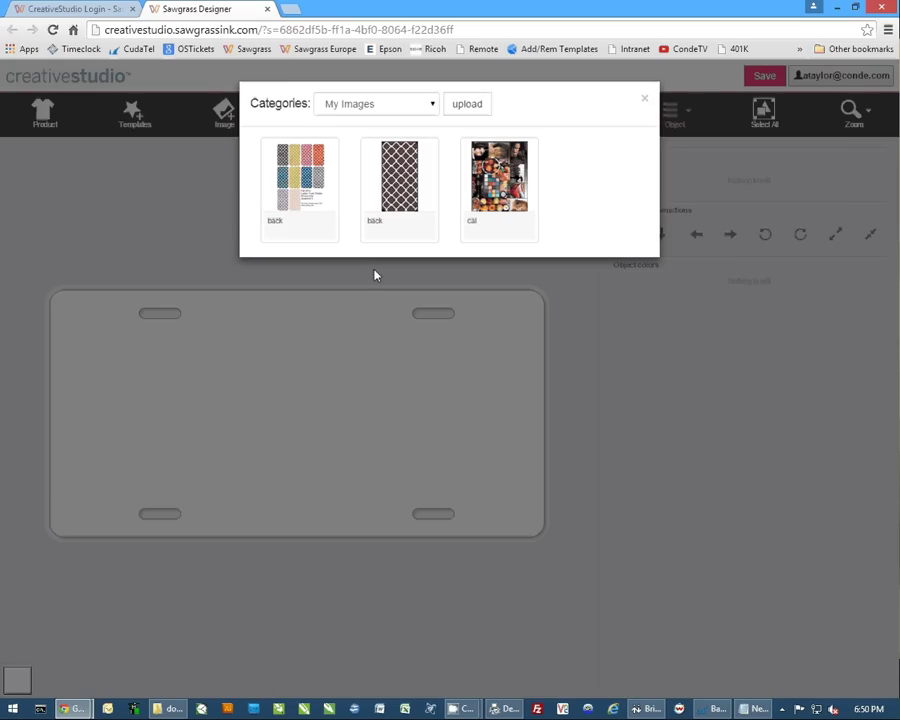
click(433, 104)
click(433, 105)
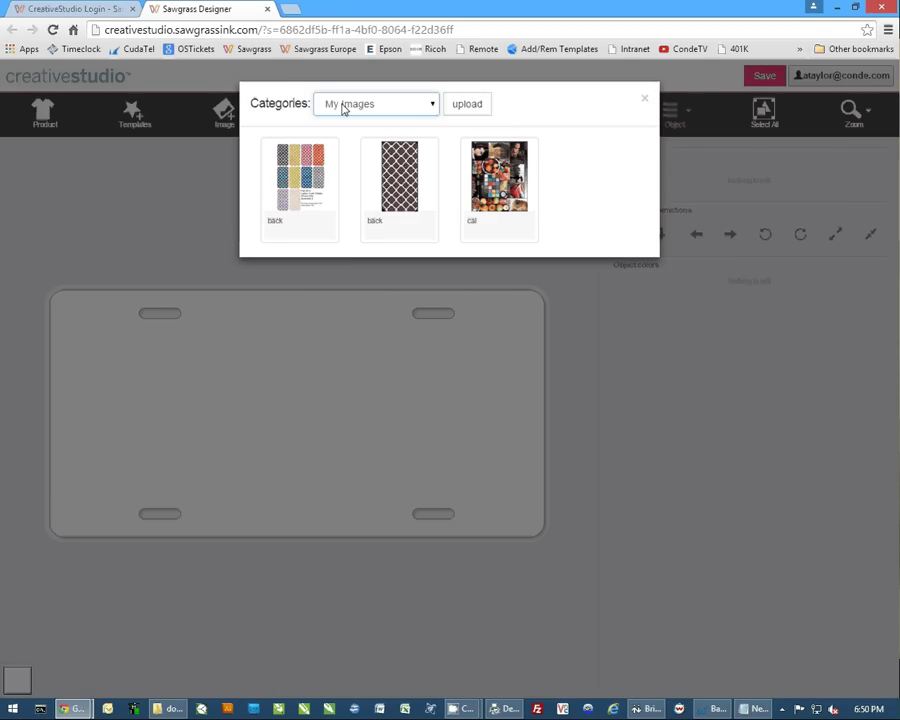
click(433, 106)
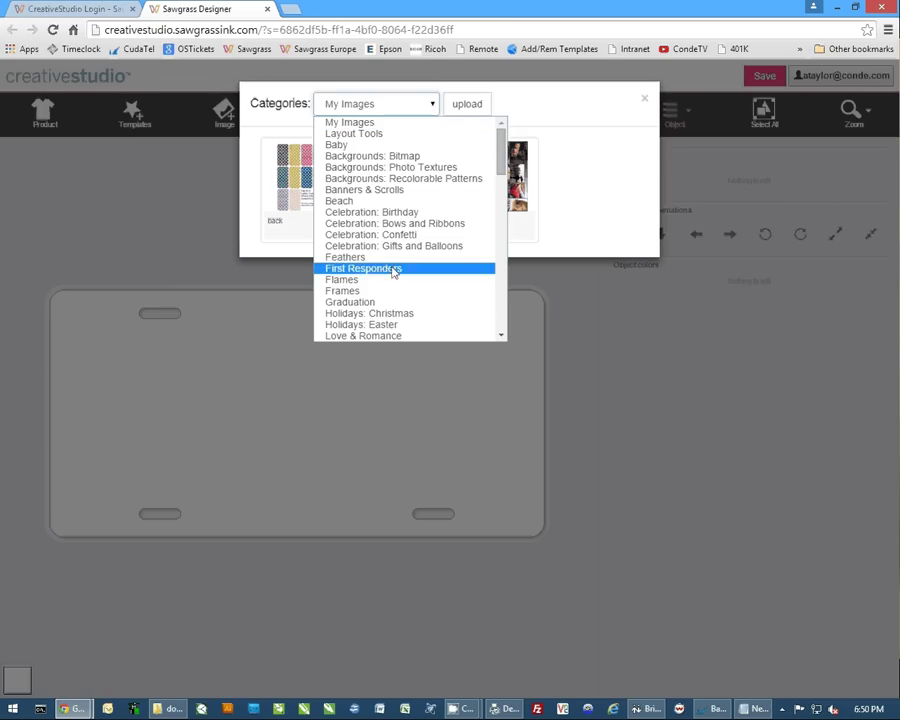
scroll(395, 270, down, 20)
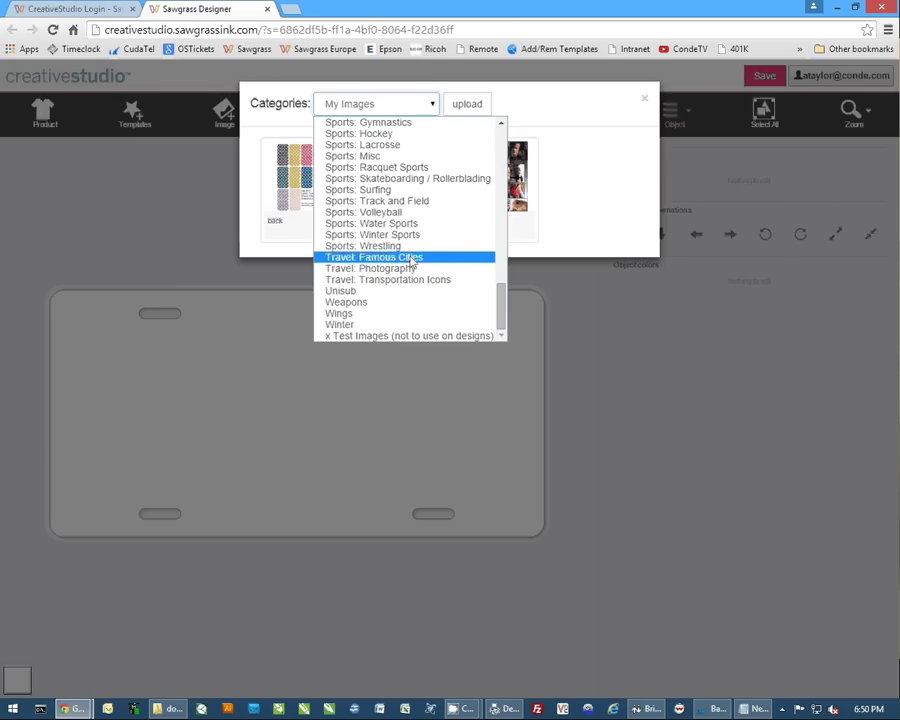
scroll(405, 262, up, 20)
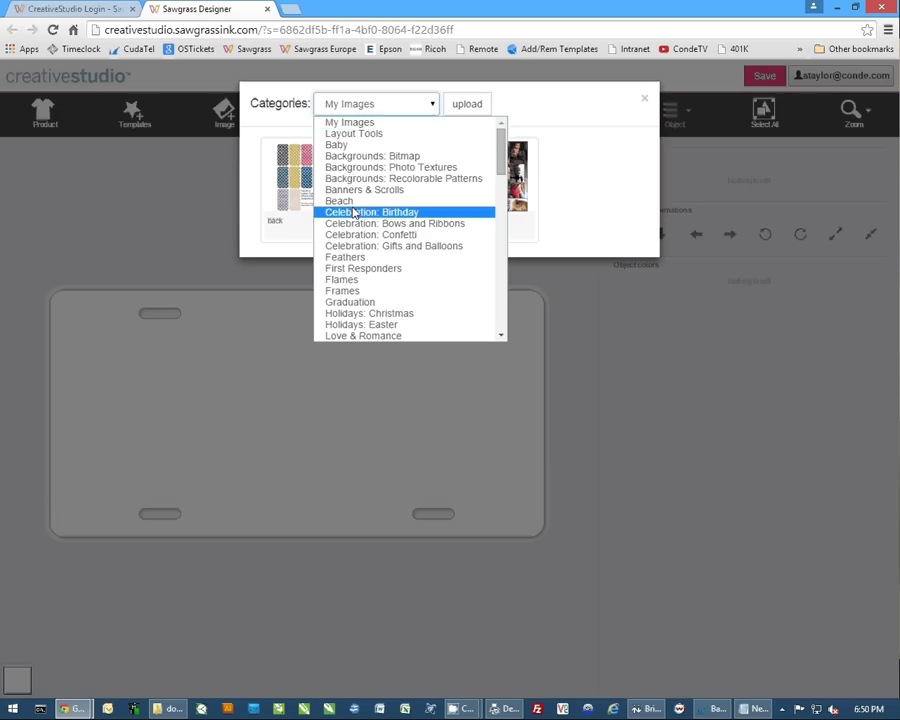
click(465, 212)
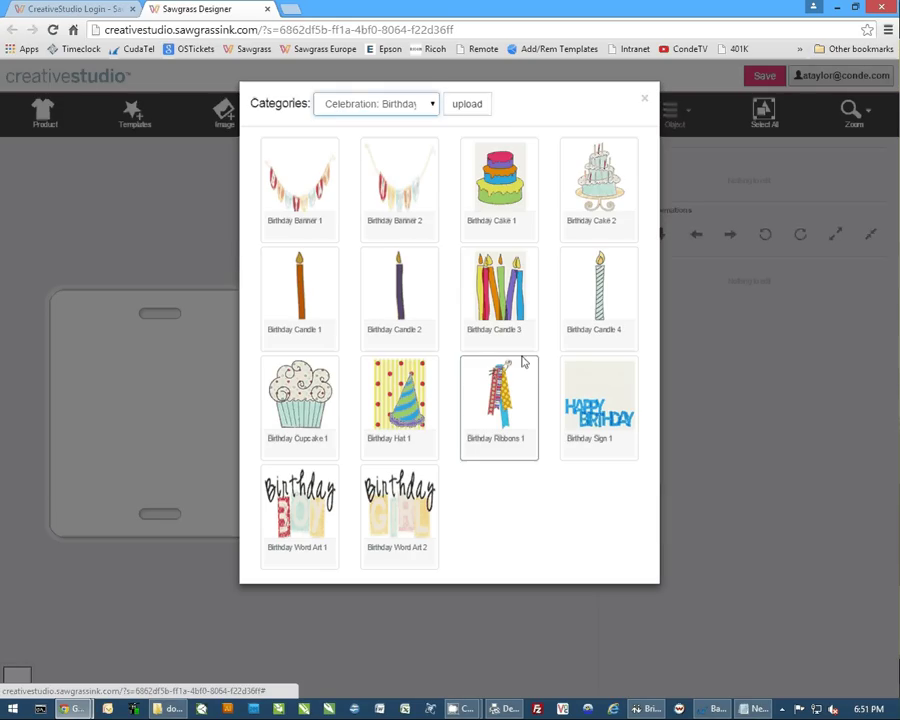
Place Birthday Sign 1, move it up, and enlarge it across the plate
click(598, 400)
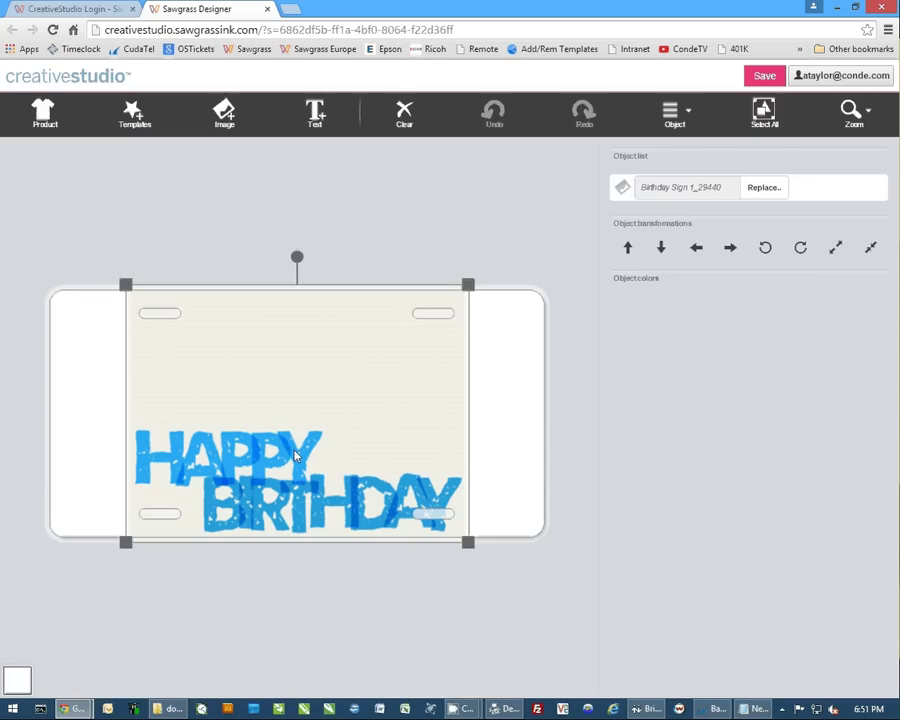
drag(296, 467, 273, 388)
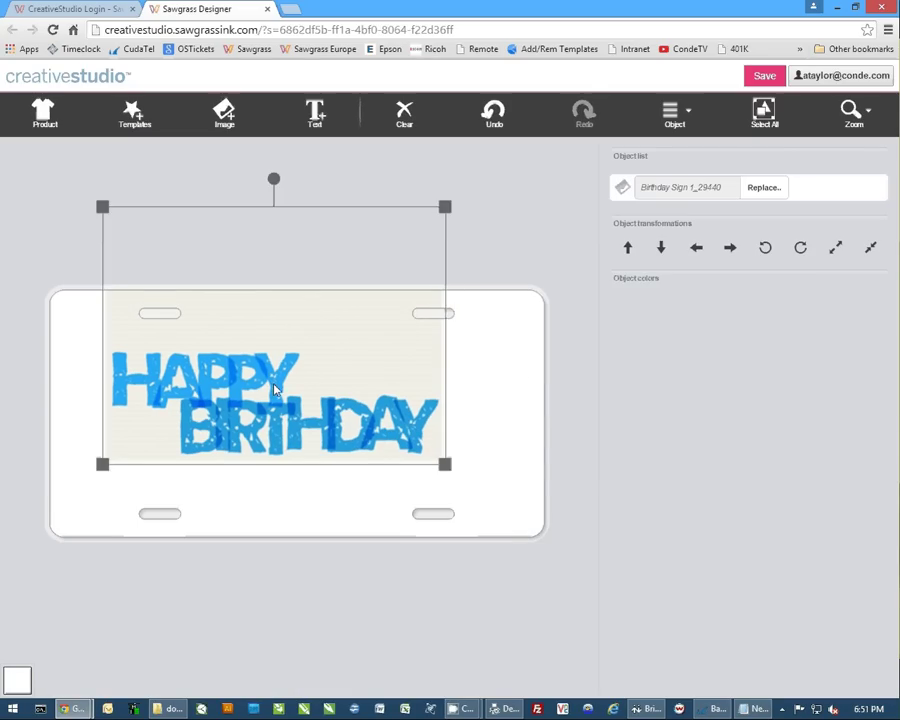
drag(444, 466, 472, 486)
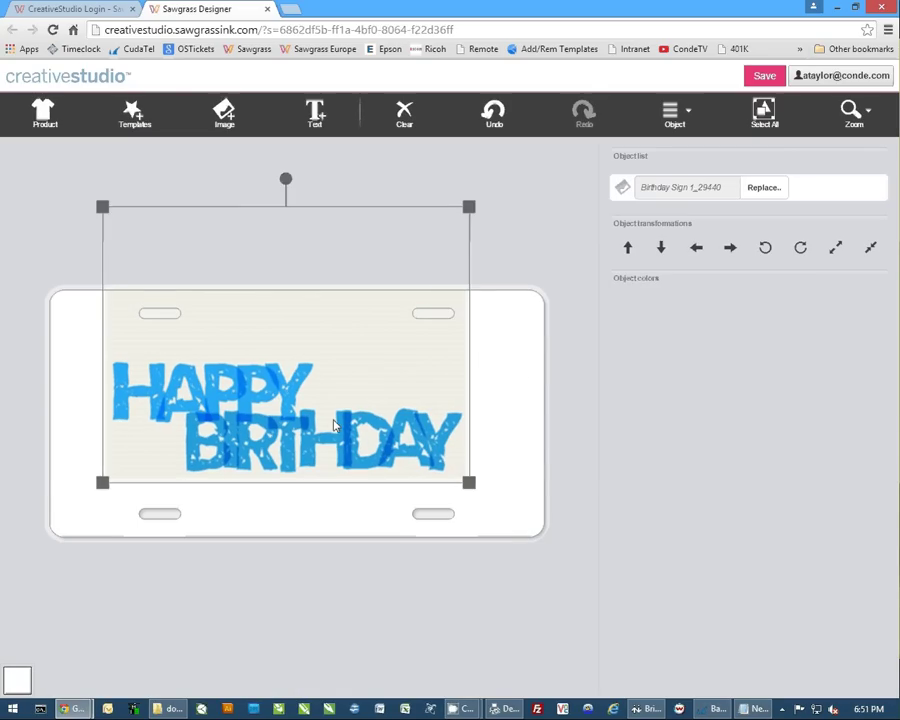
drag(333, 425, 350, 418)
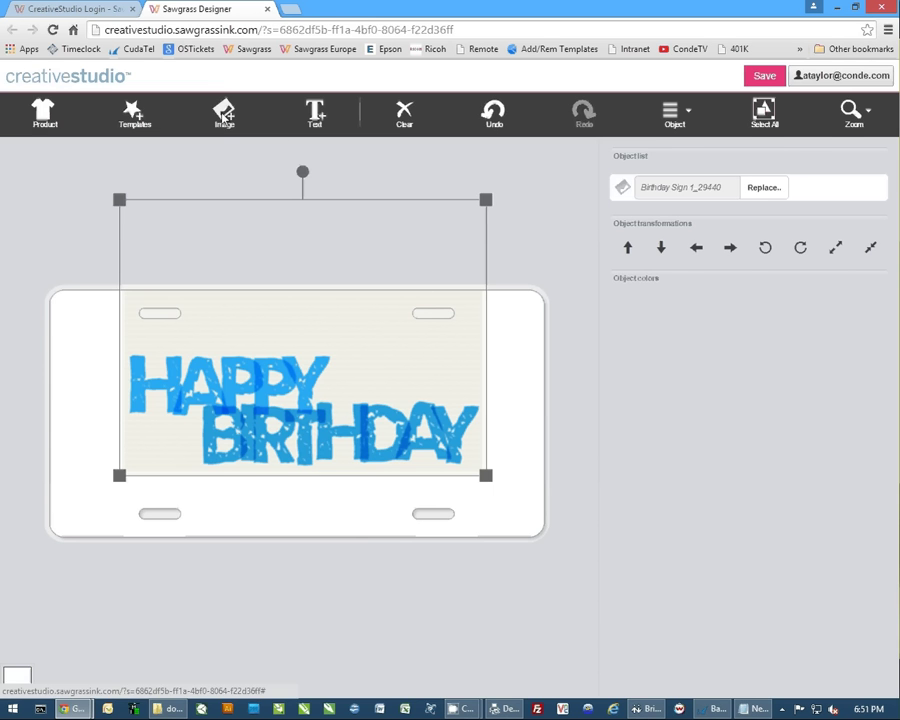
Add the brown quatrefoil image from My Images, rotate it 90° and stretch it over the plate
click(224, 112)
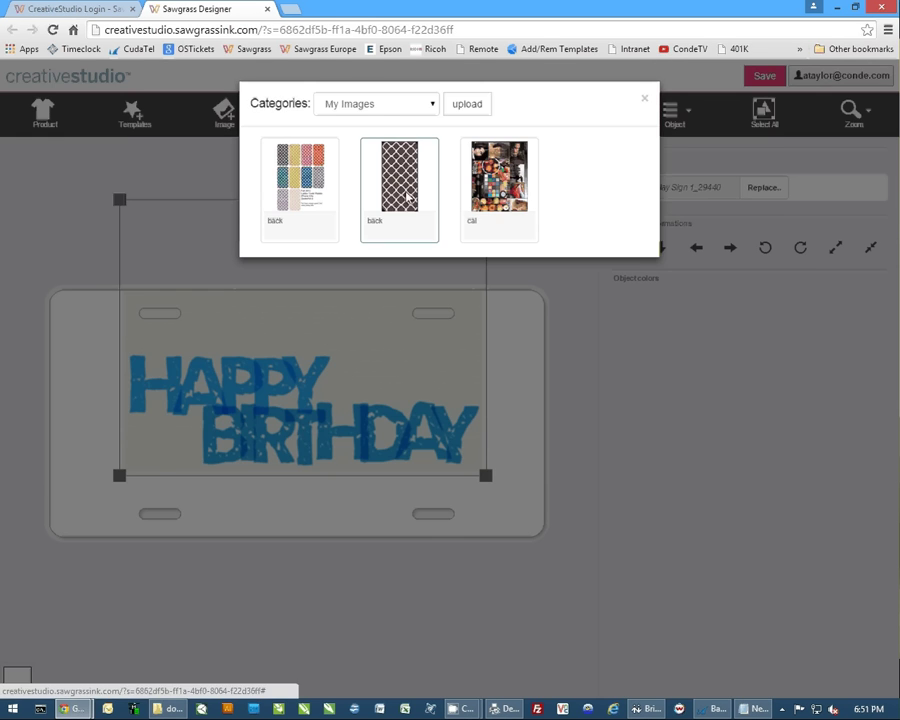
click(406, 195)
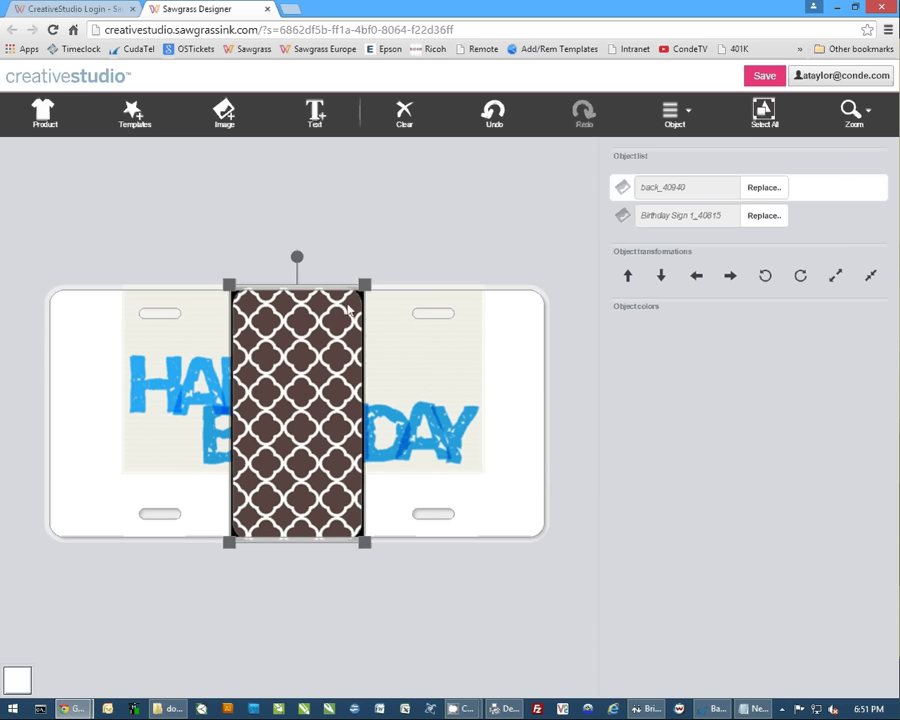
drag(313, 410, 182, 430)
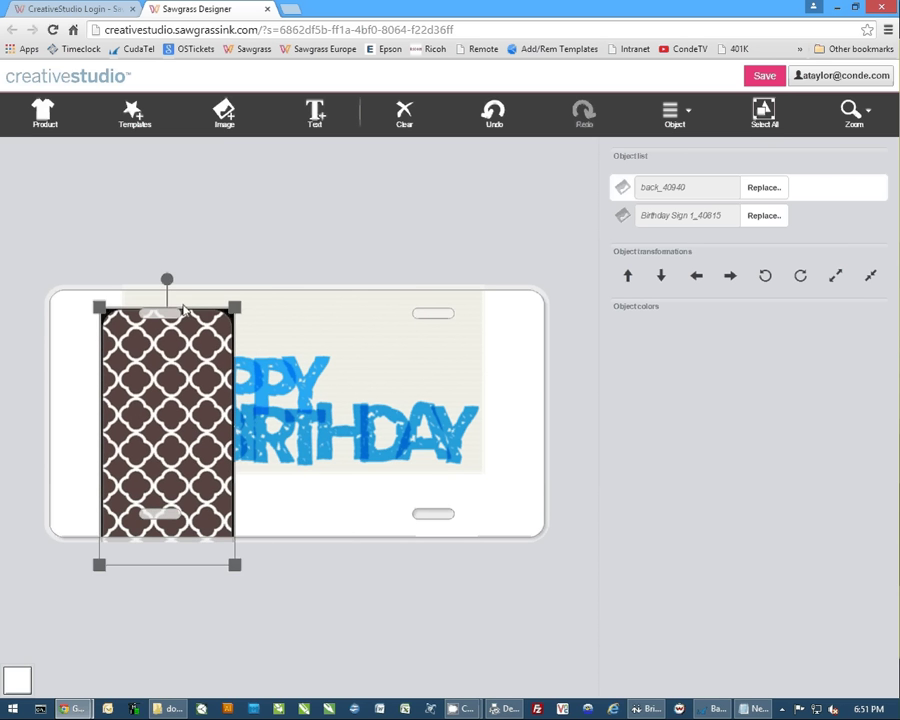
drag(167, 279, 333, 445)
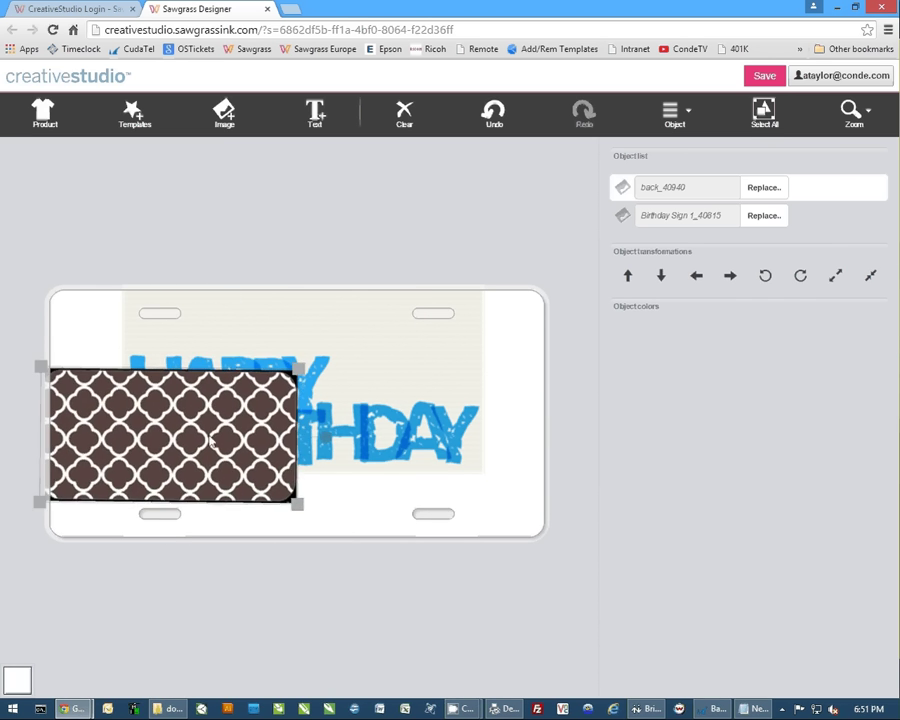
drag(203, 445, 210, 366)
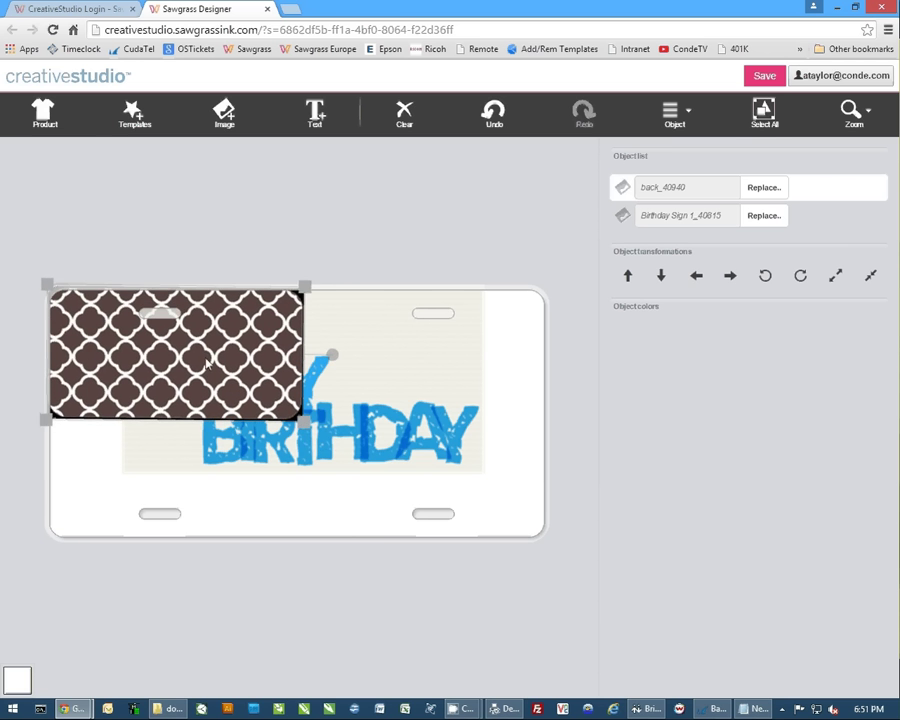
drag(303, 432, 570, 546)
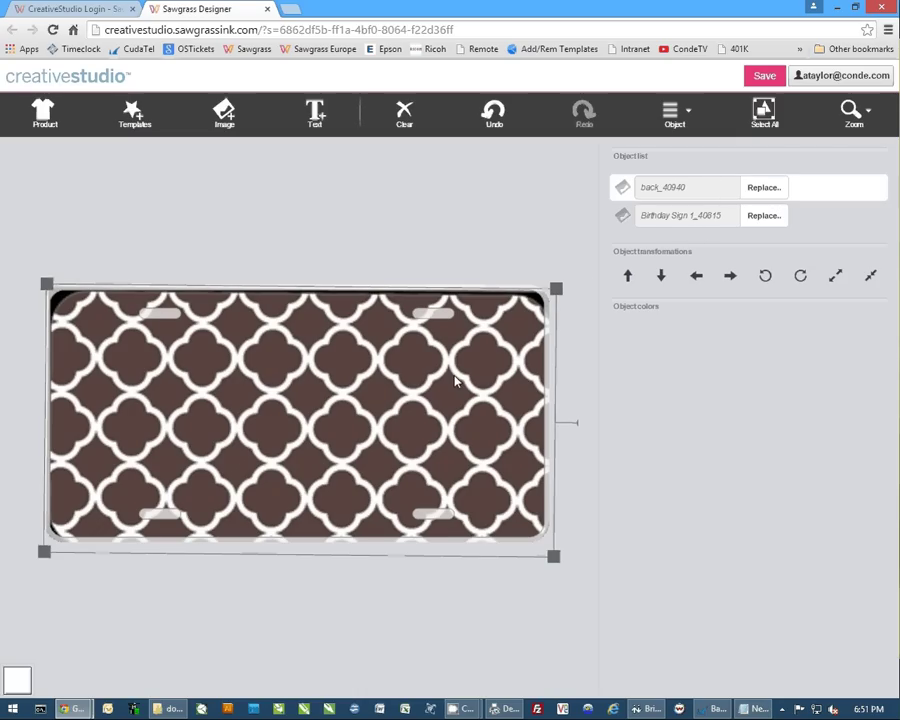
drag(557, 289, 568, 278)
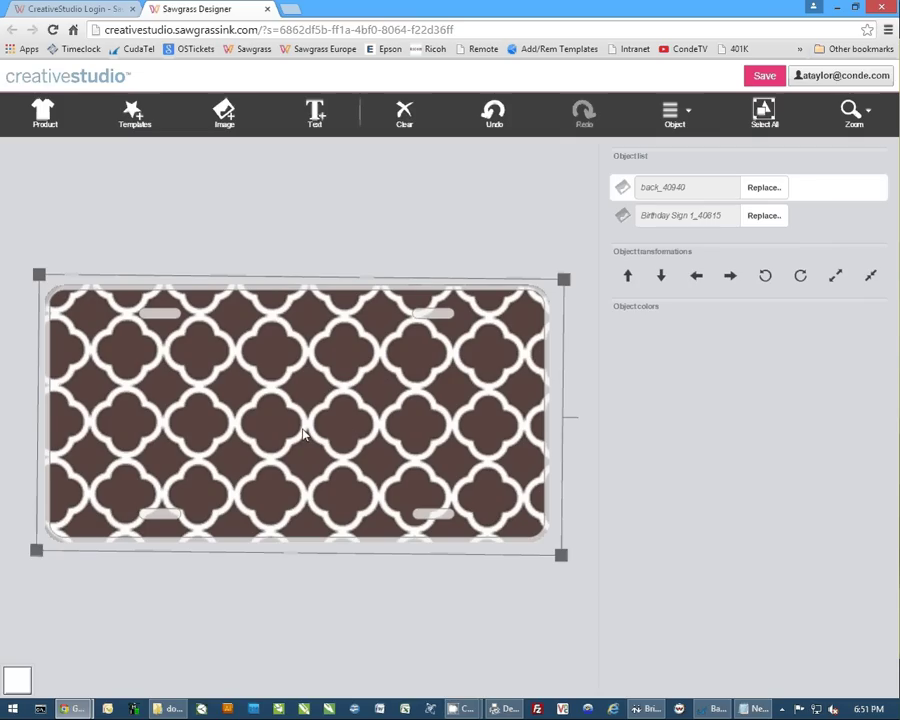
click(86, 239)
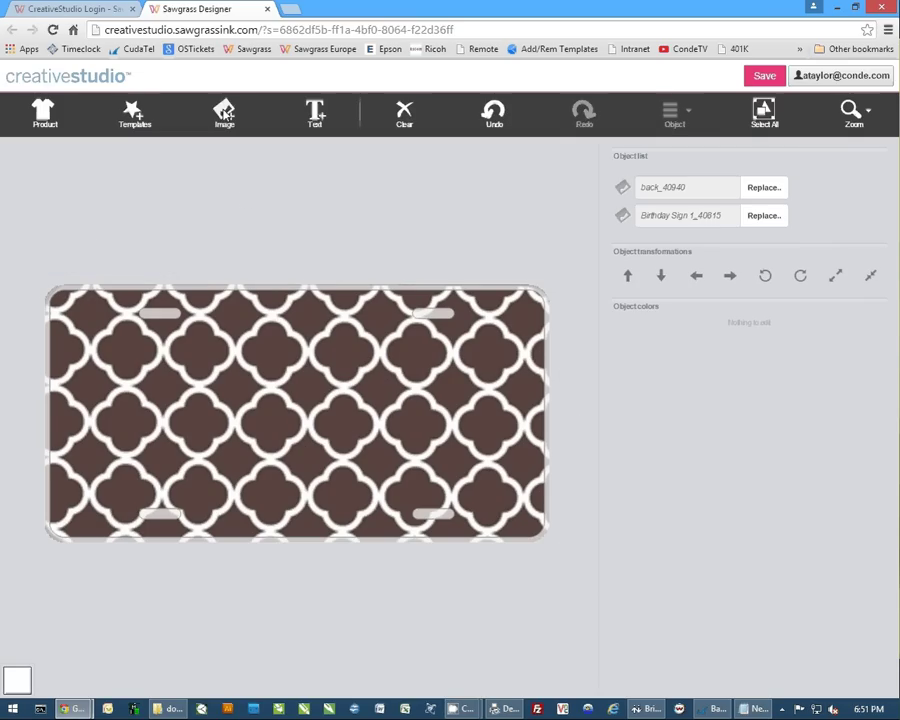
Add Button Bow 1 from Celebration: Bows and Ribbons and nudge it slightly right
click(225, 112)
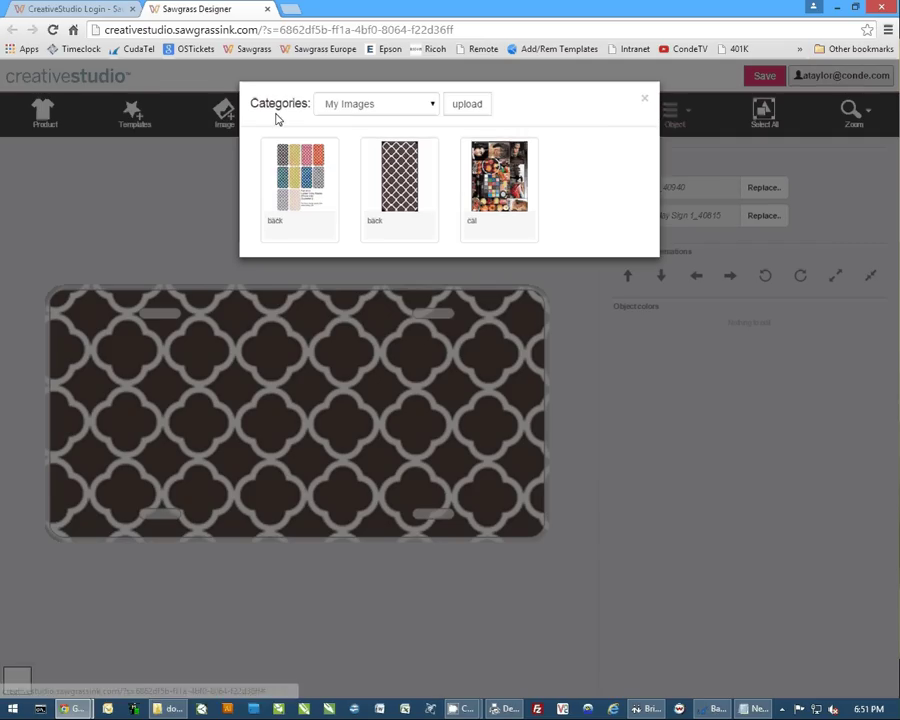
click(430, 106)
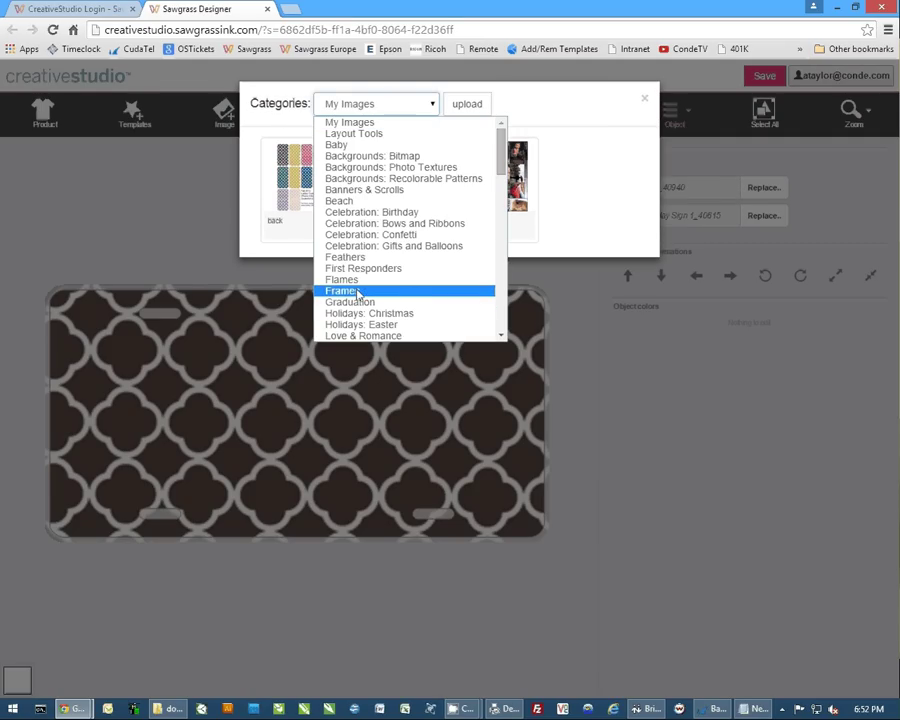
click(385, 223)
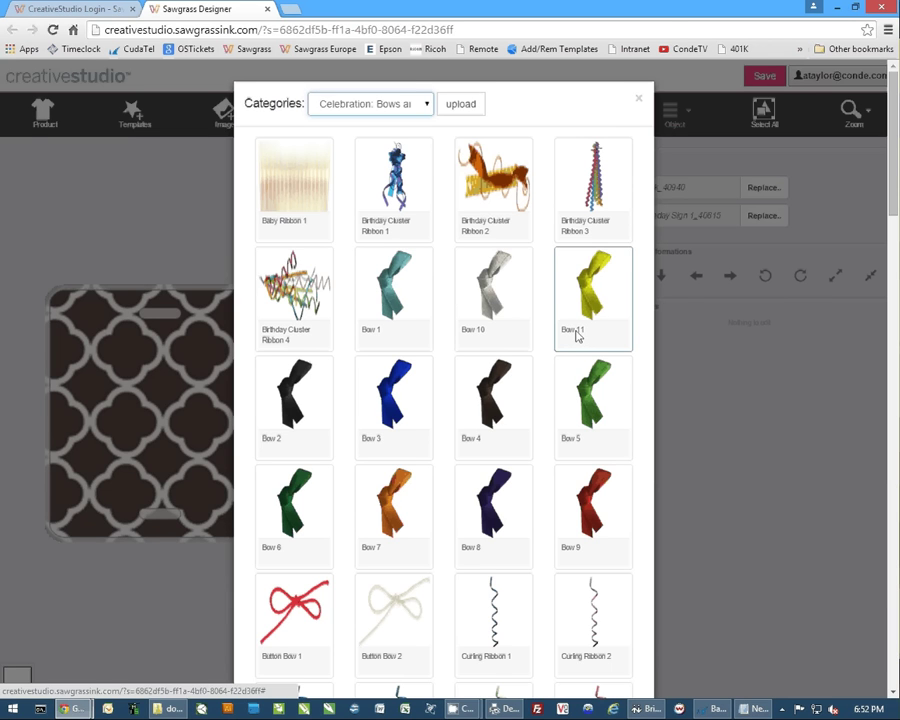
click(290, 615)
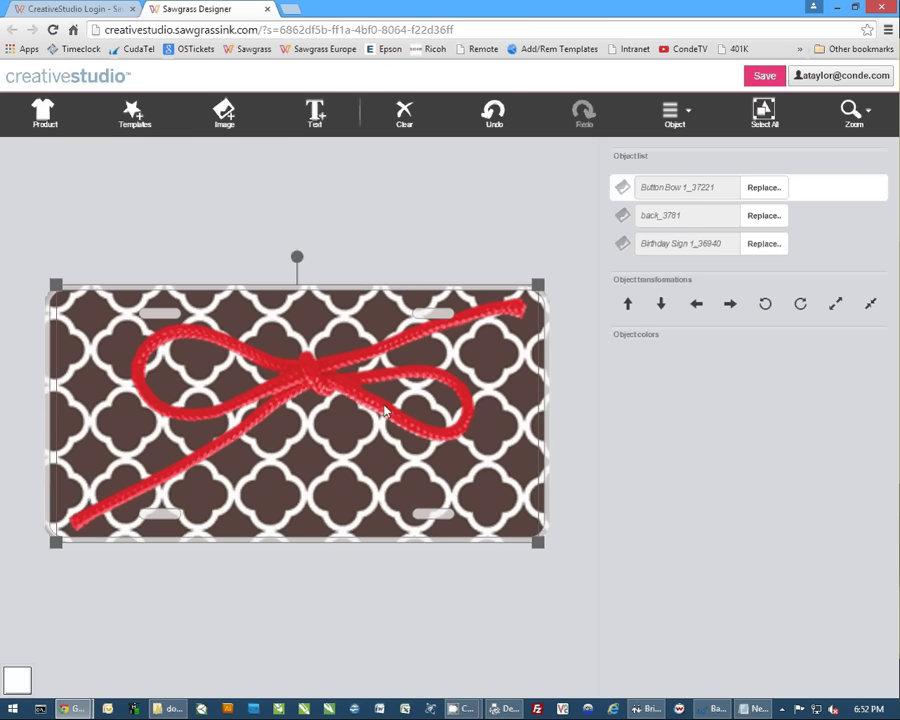
drag(385, 410, 397, 410)
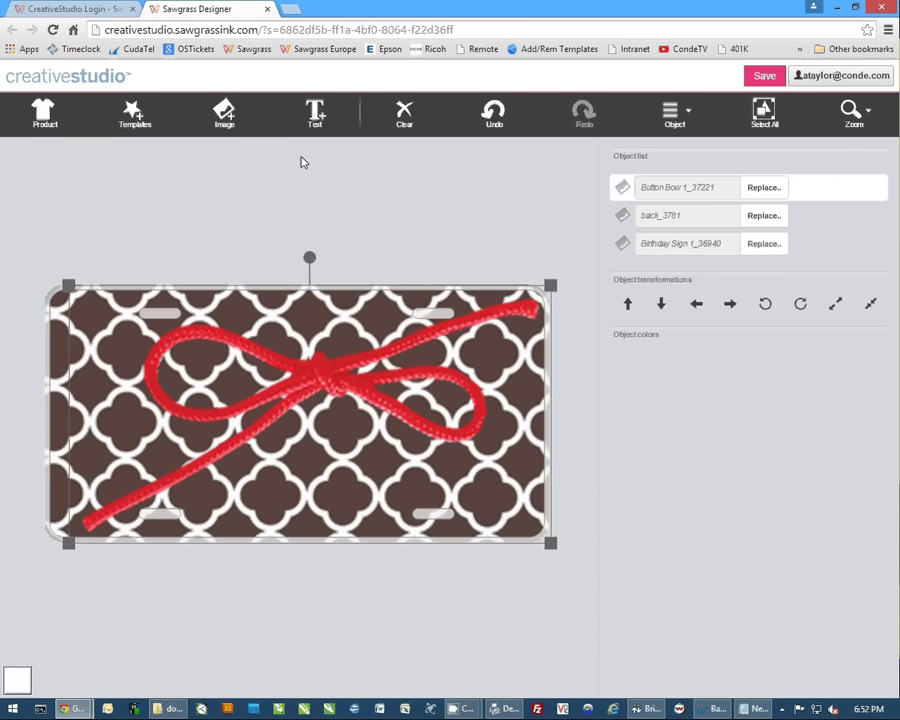
Add a text object reading 'AHT' and centre it on the plate
click(315, 113)
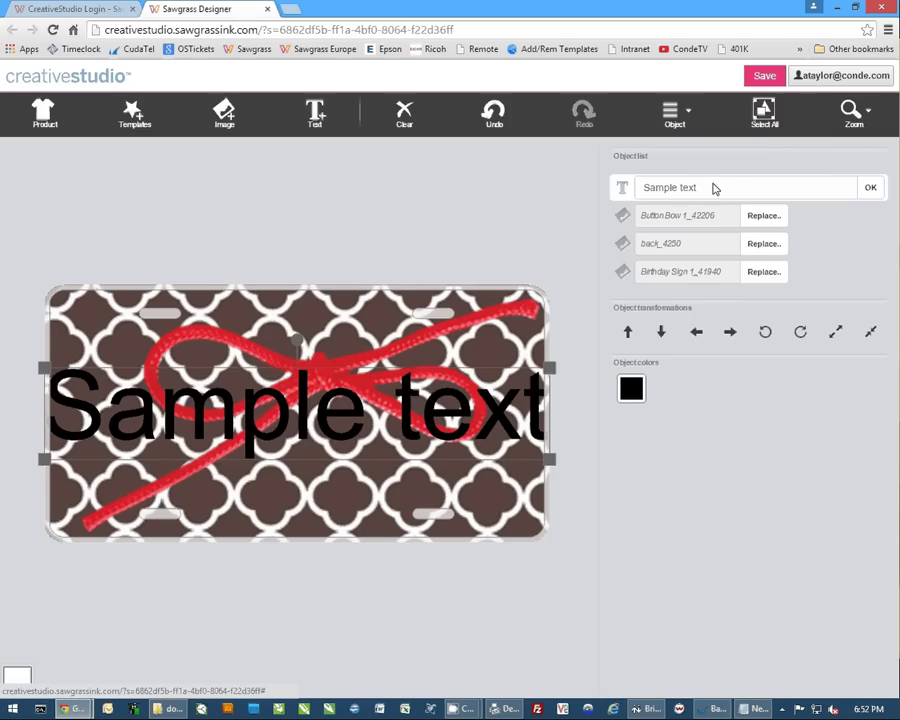
drag(714, 188, 636, 187)
text(AHT)
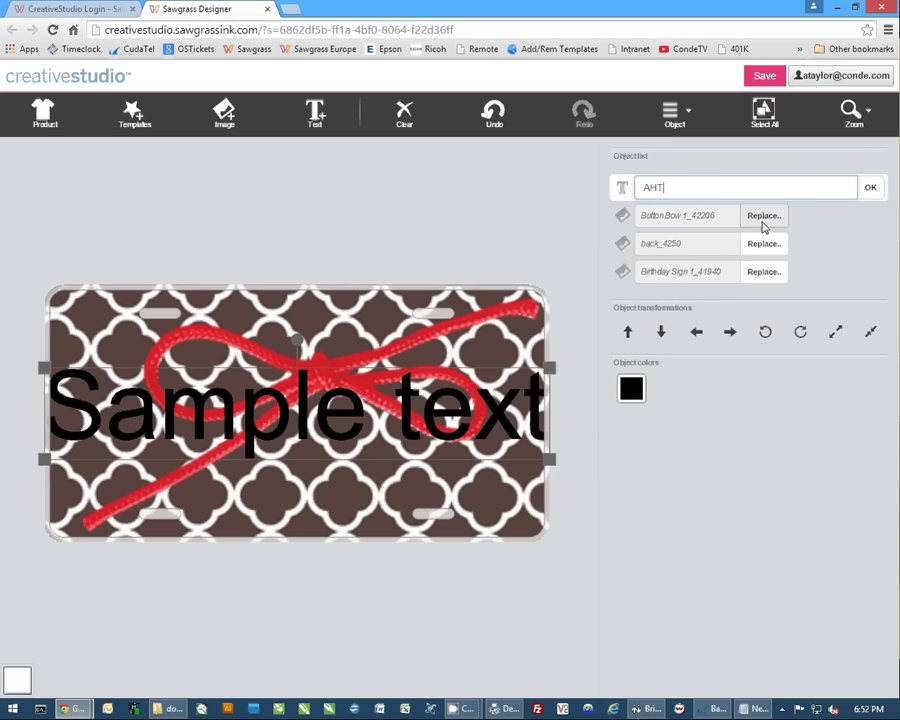
click(870, 187)
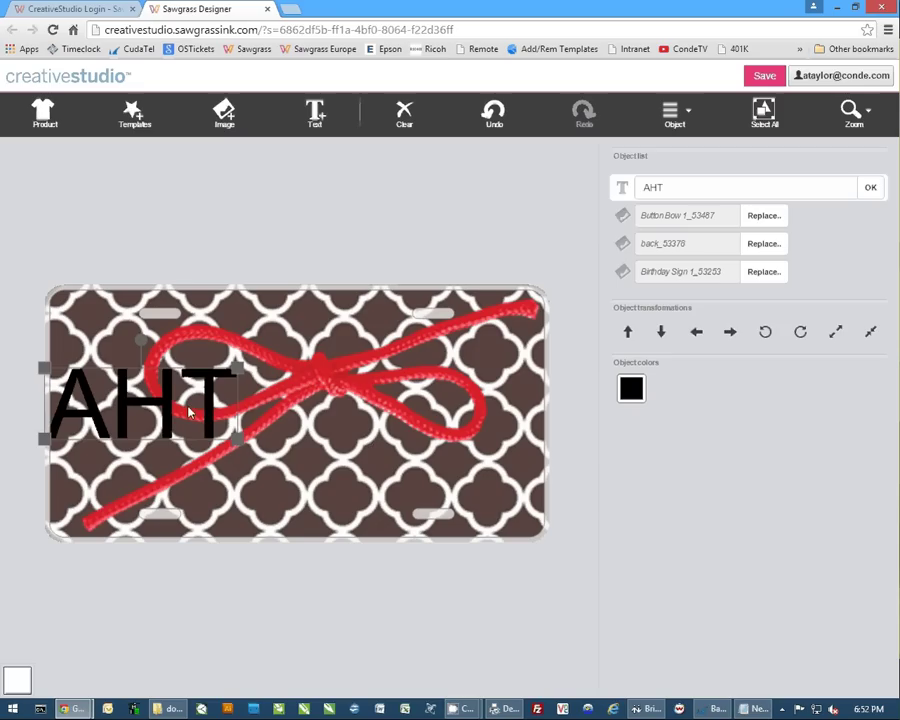
drag(167, 408, 329, 408)
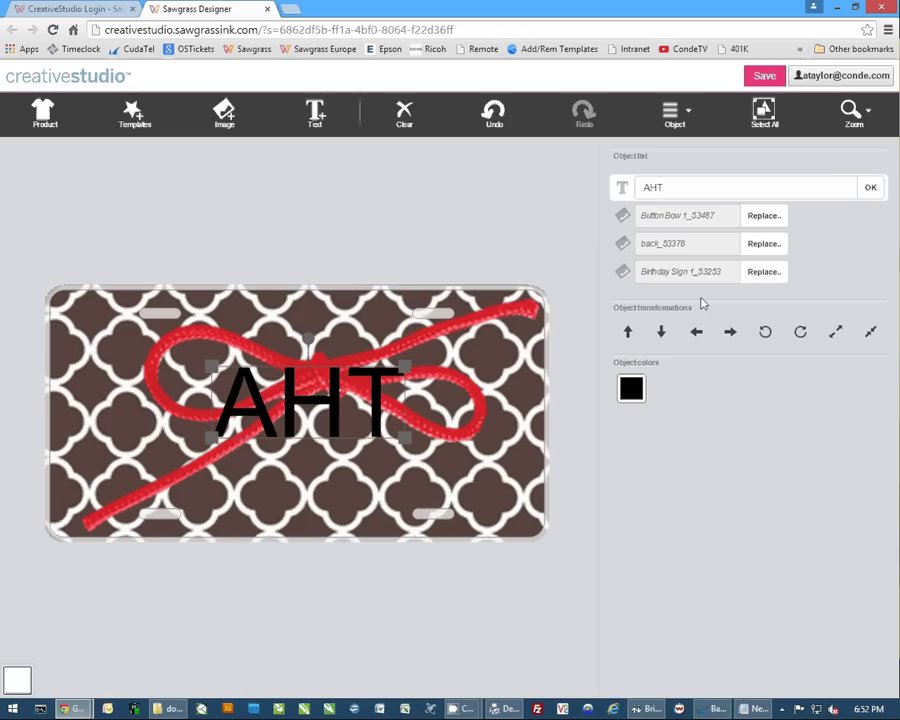
Rotate the hidden birthday sign about 90°, then drag the red rope bow off the plate
click(622, 277)
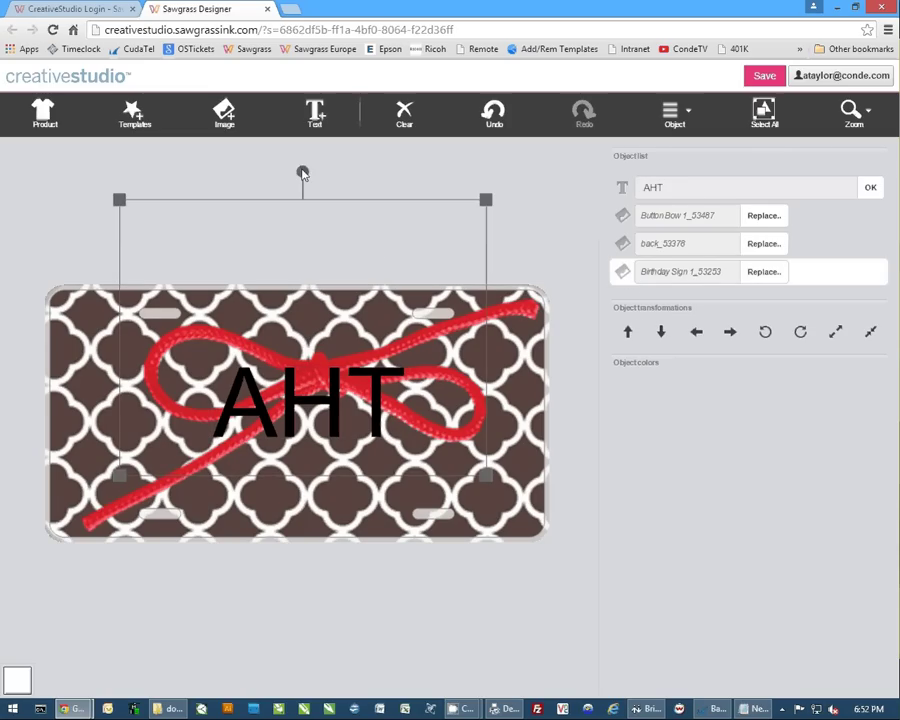
drag(303, 174, 582, 433)
click(582, 433)
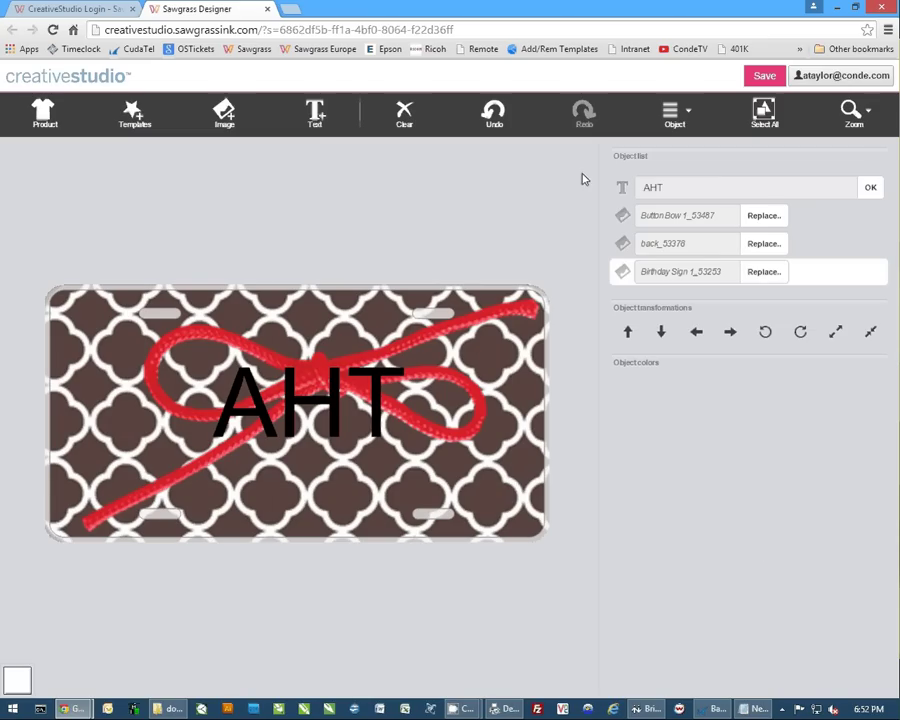
click(622, 218)
mouse_move(306, 320)
mouse_down()
mouse_move(330, 360)
mouse_move(838, 547)
mouse_move(814, 539)
mouse_move(777, 485)
mouse_up()
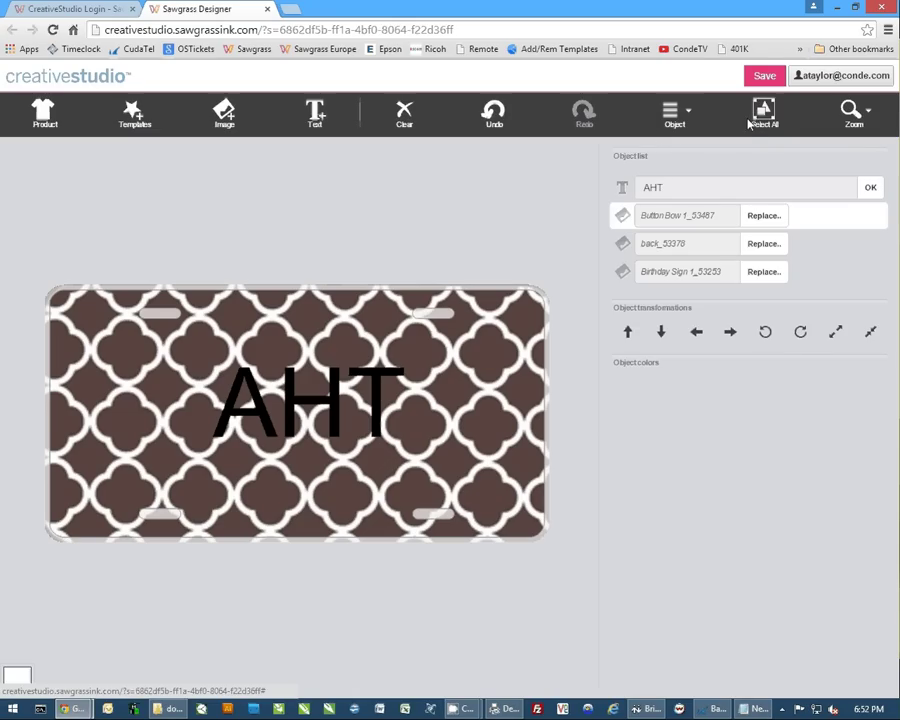
Save the design, replacing the filename 'My design' with 'plate'
click(686, 116)
click(686, 116)
click(764, 75)
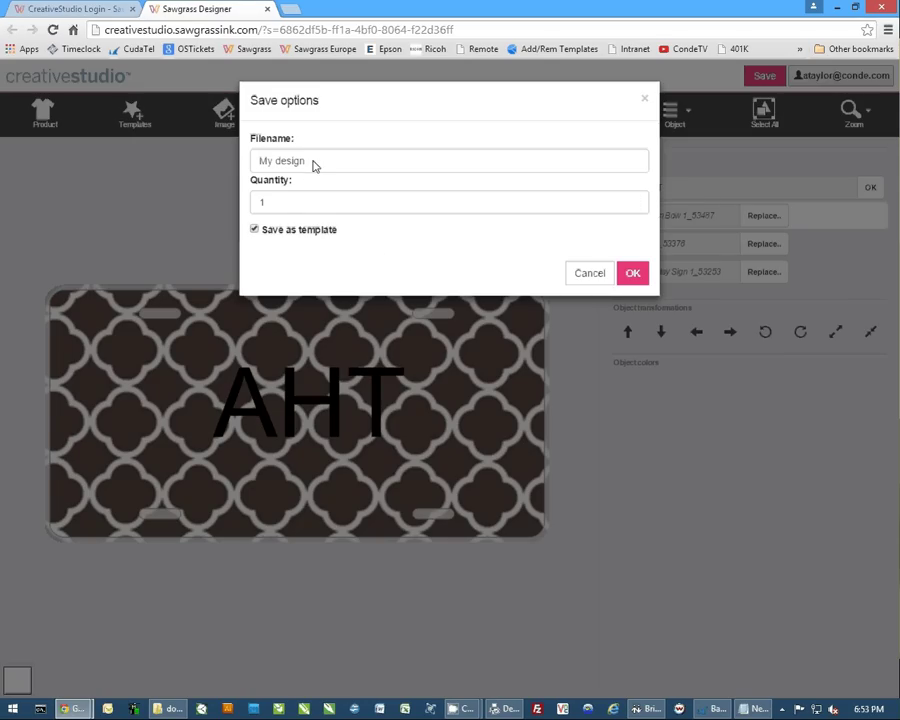
drag(313, 165, 237, 161)
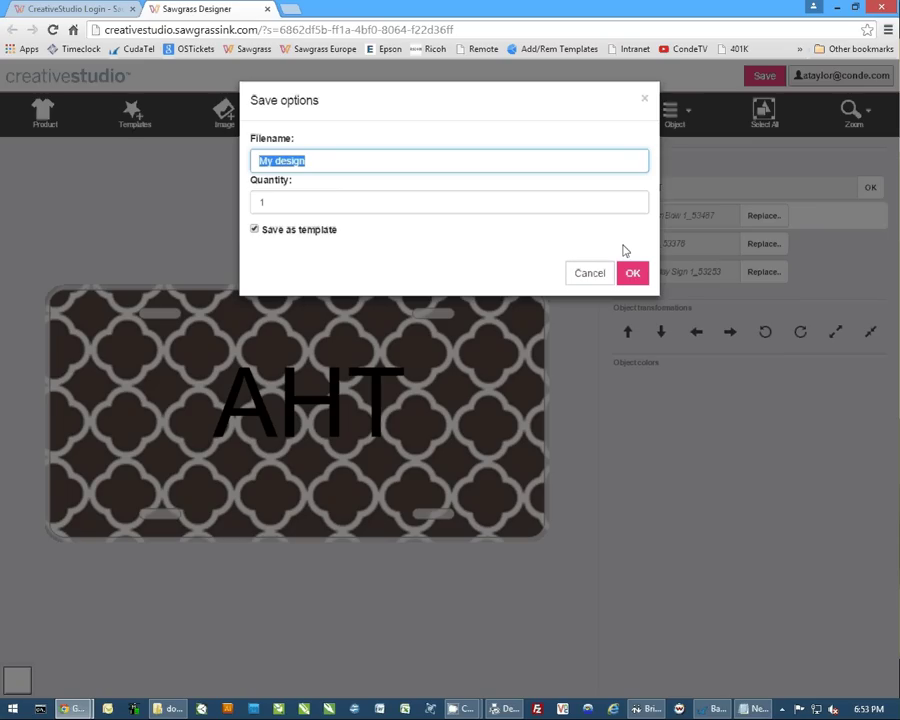
text(plate)
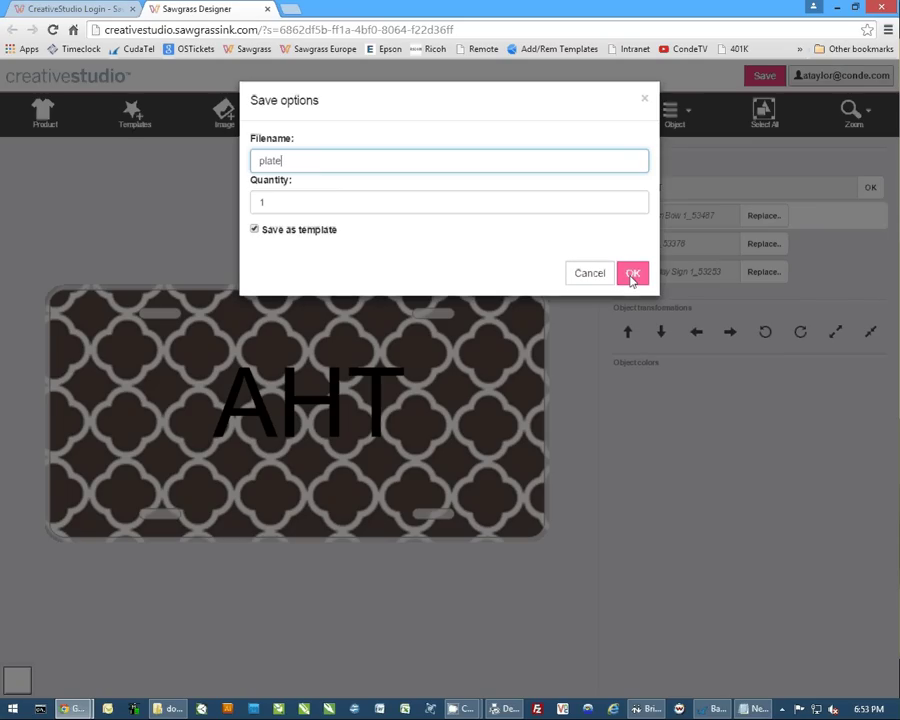
click(631, 276)
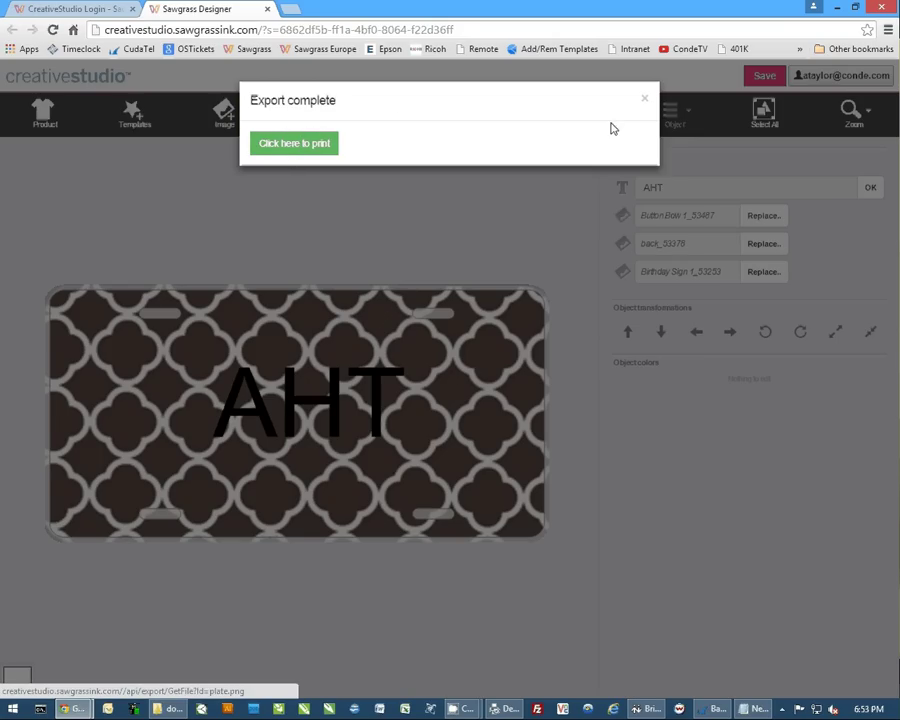
From Administration's Exported Print Files, download the plate.SG print file and open it
click(644, 97)
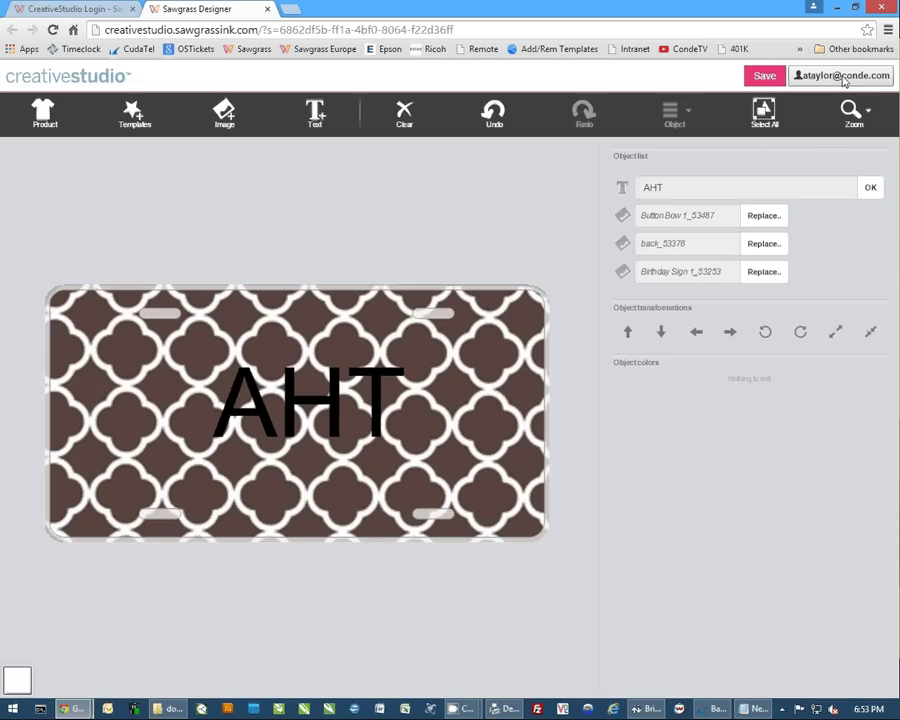
click(842, 80)
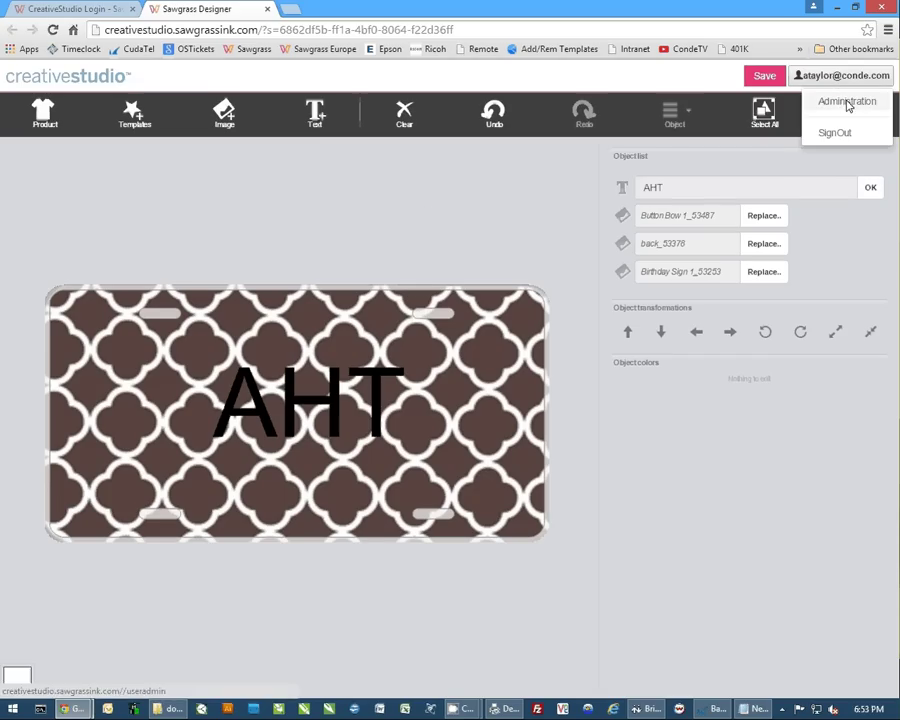
click(847, 103)
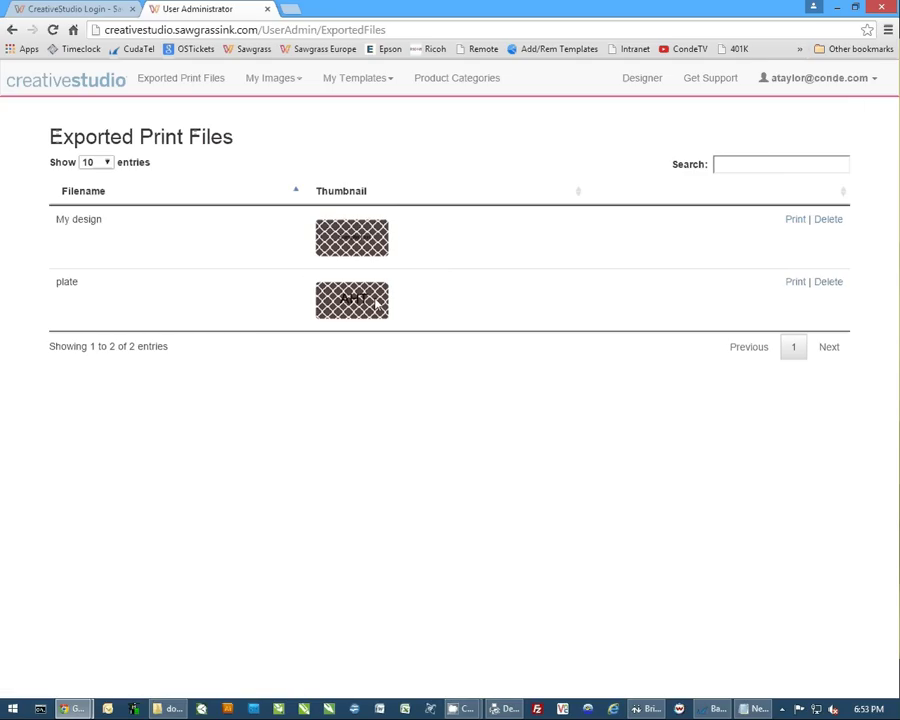
click(795, 284)
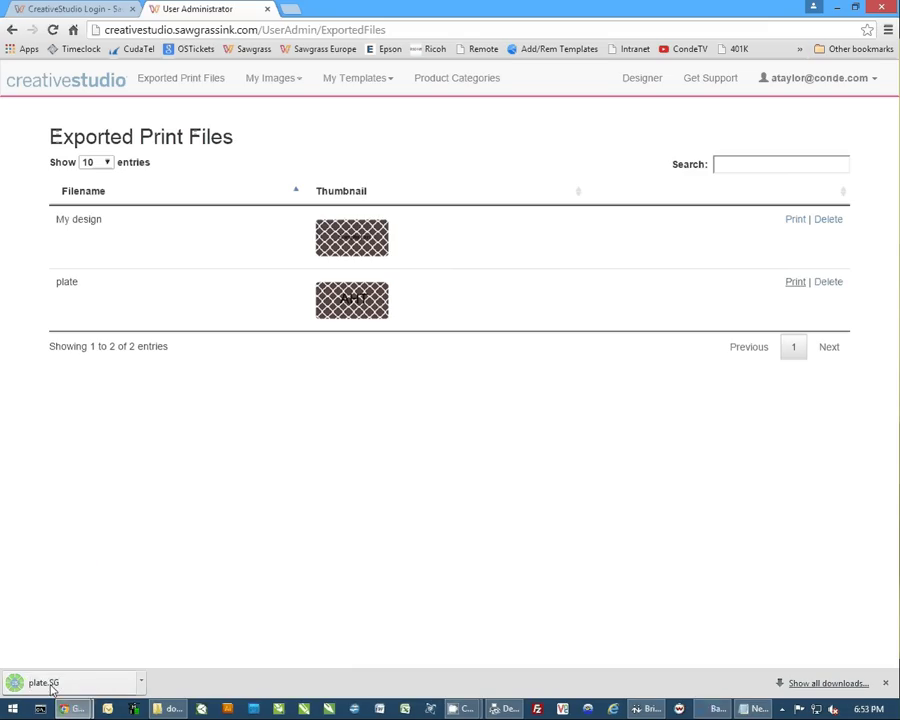
click(79, 686)
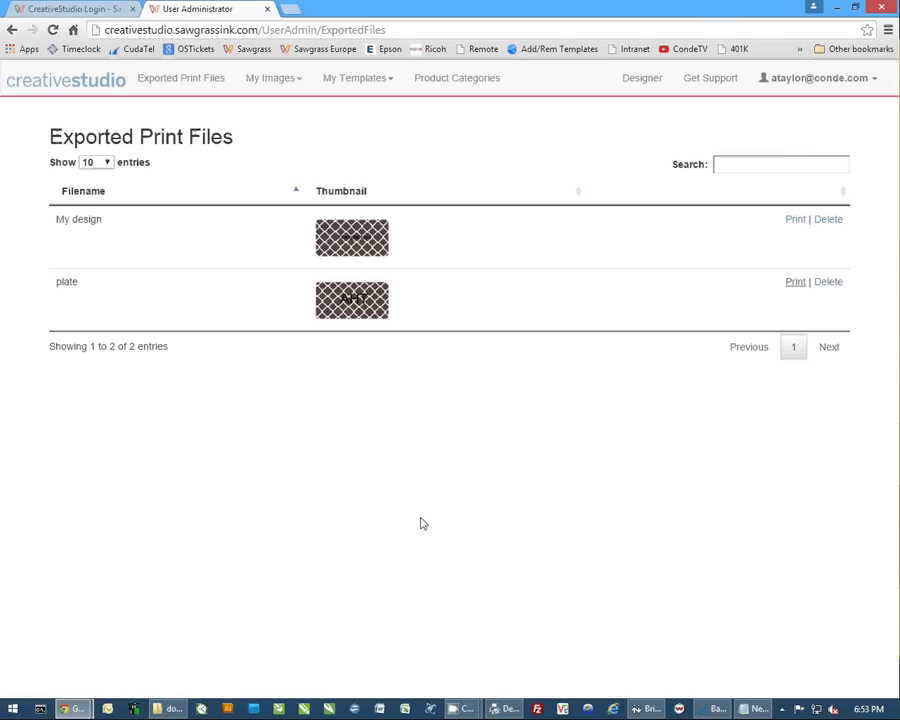
Bring the print Settings dialog into view and keep SAWGRASS SG800 RPCS-R as the printer
click(836, 7)
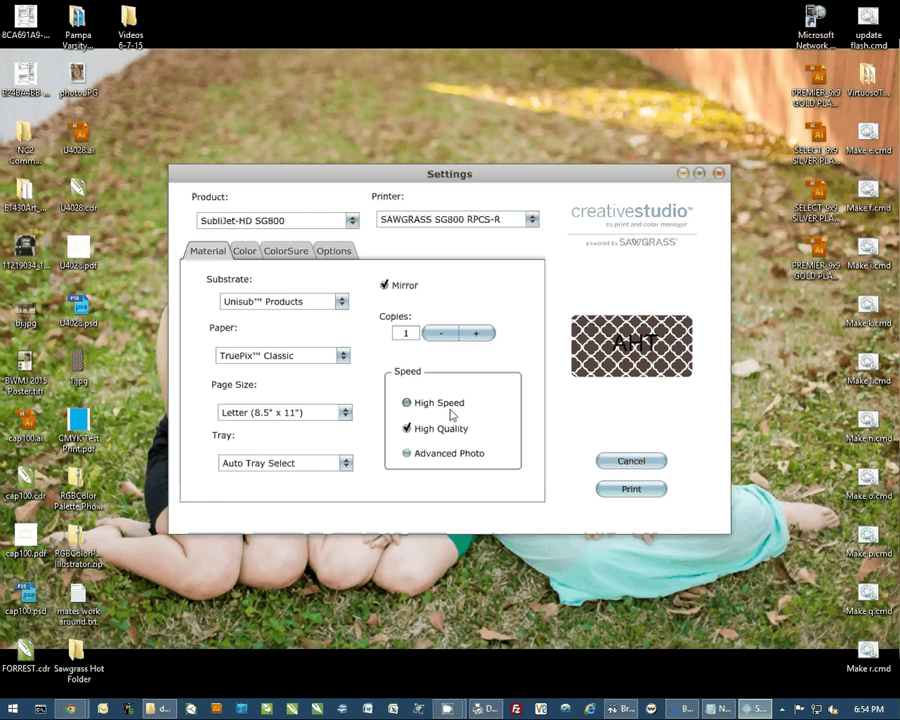
drag(463, 179, 453, 123)
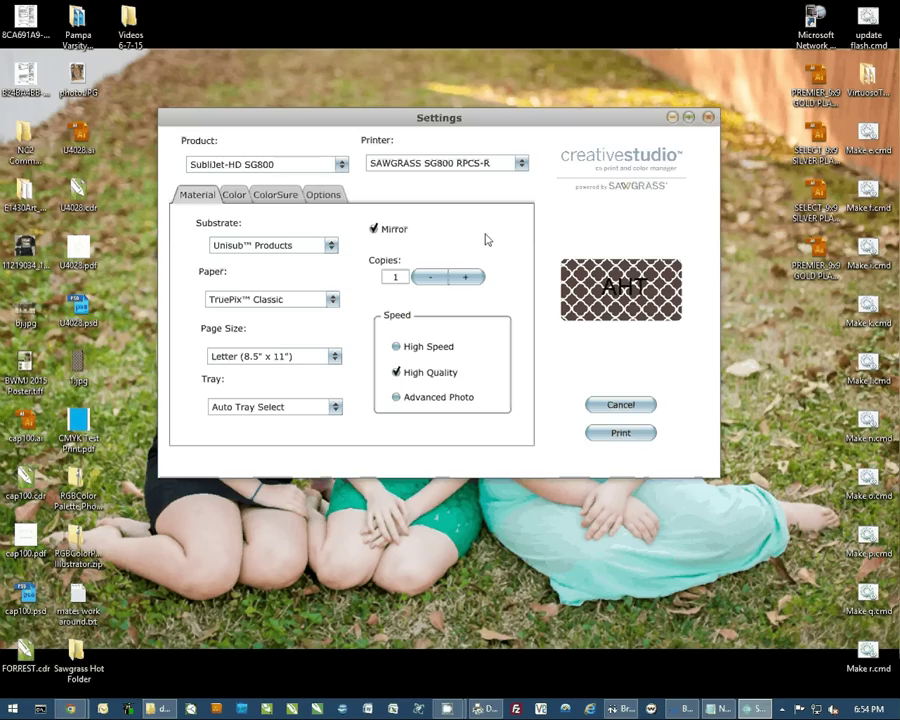
click(521, 164)
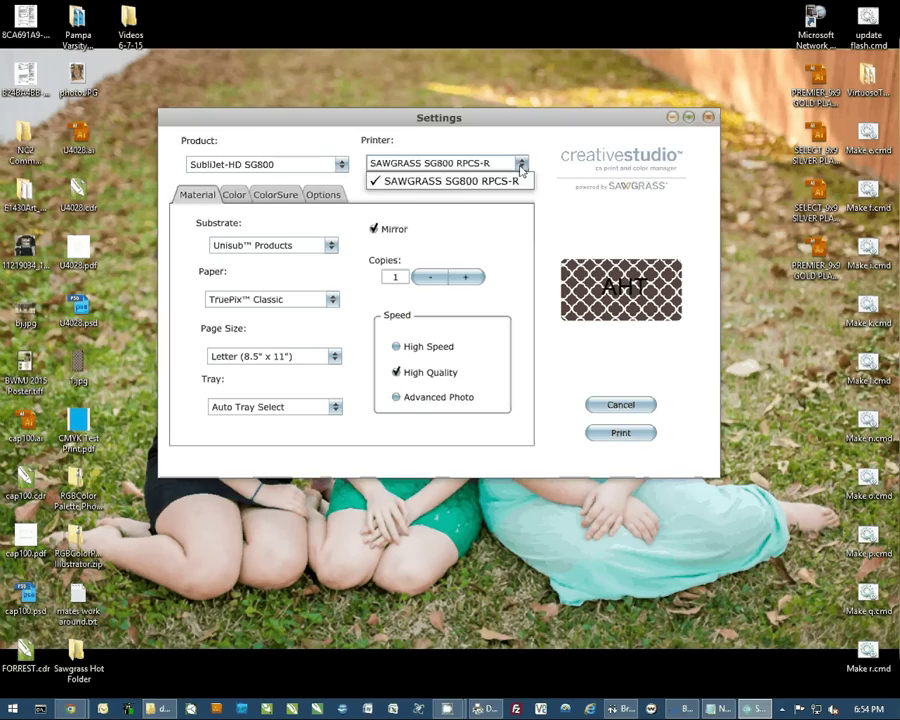
click(432, 181)
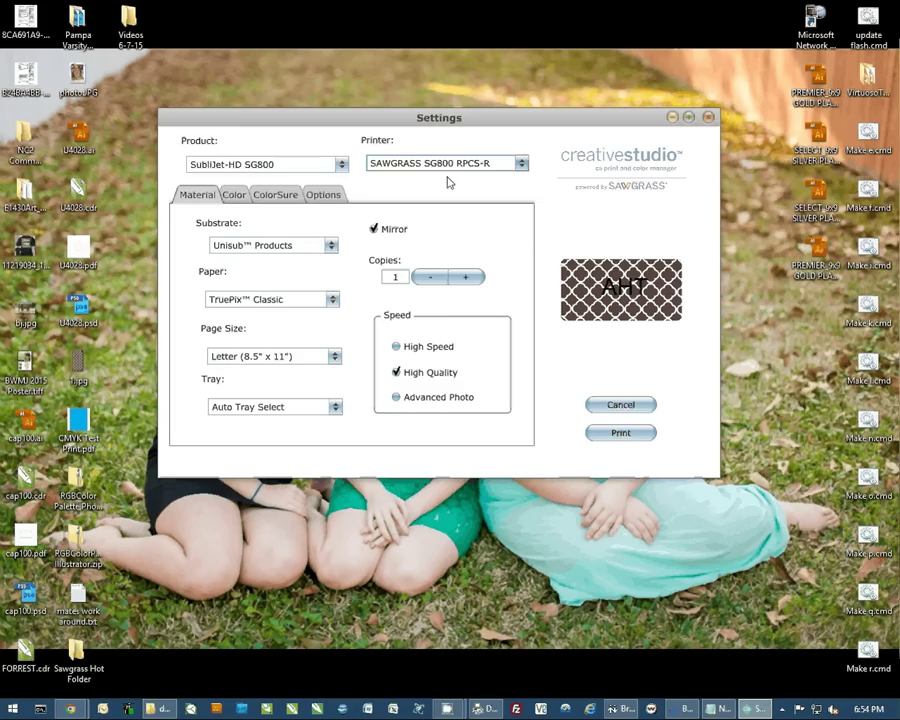
Set substrate Metal - White / Silver, paper TexPrint-R™, page Legal (8.5" x 14"), tray Auto Tray Select
click(331, 246)
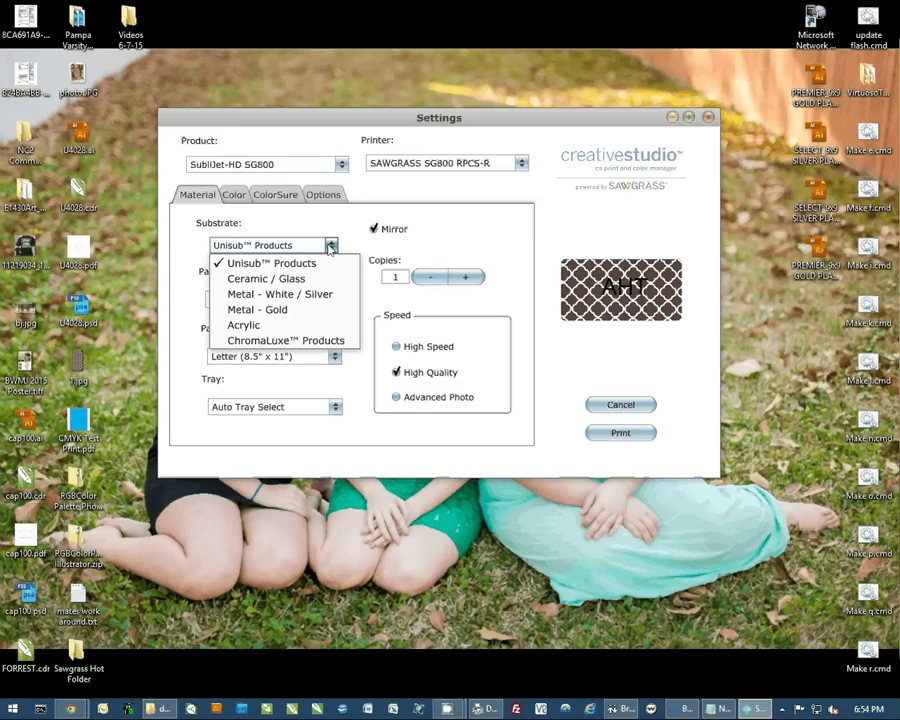
click(287, 295)
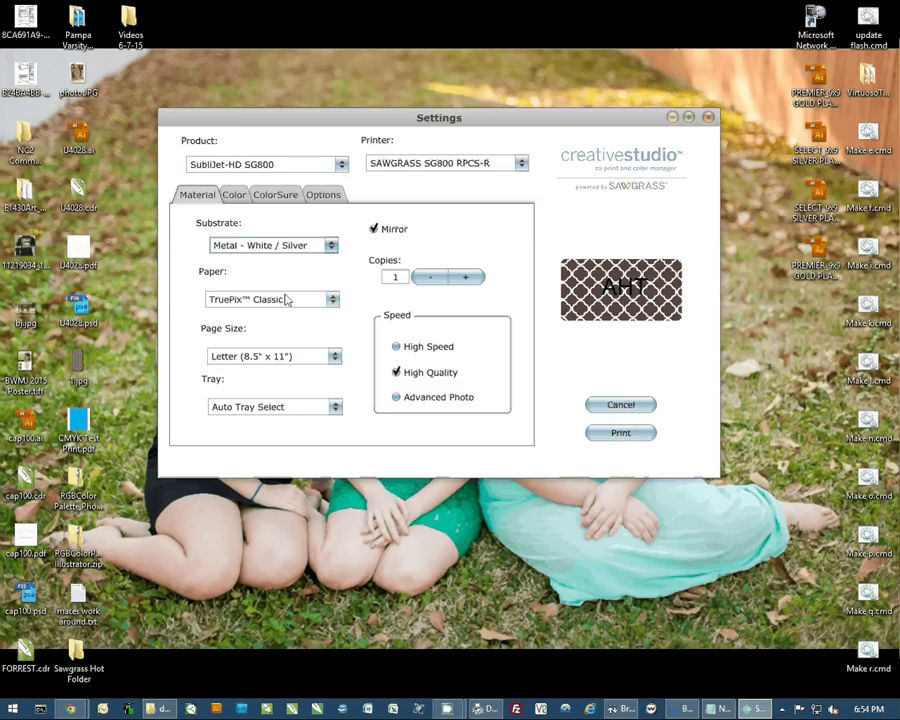
click(329, 300)
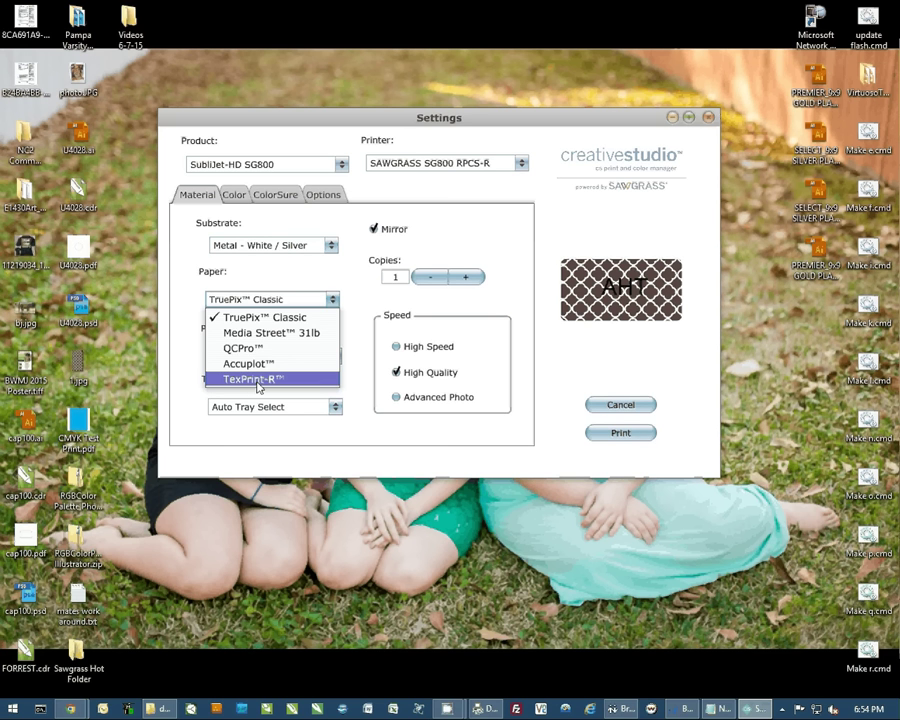
click(257, 381)
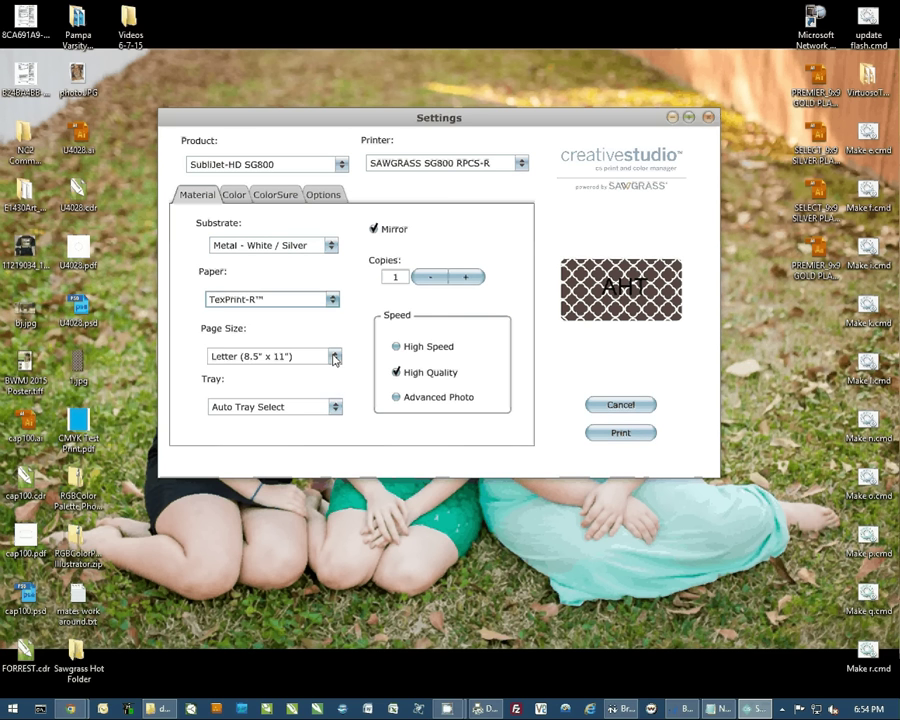
click(335, 357)
click(300, 341)
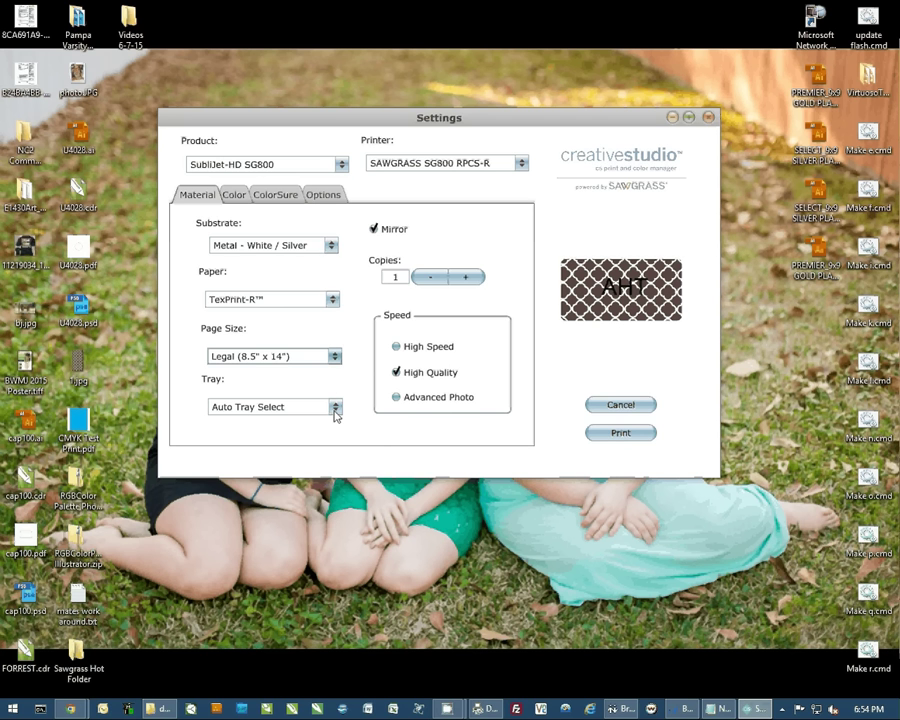
click(335, 408)
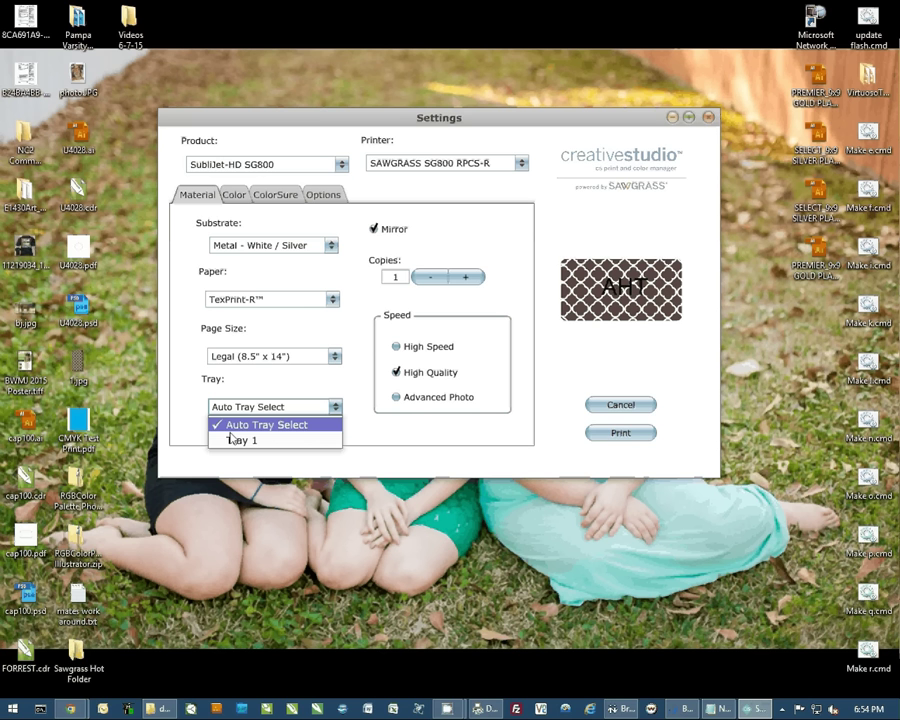
click(265, 426)
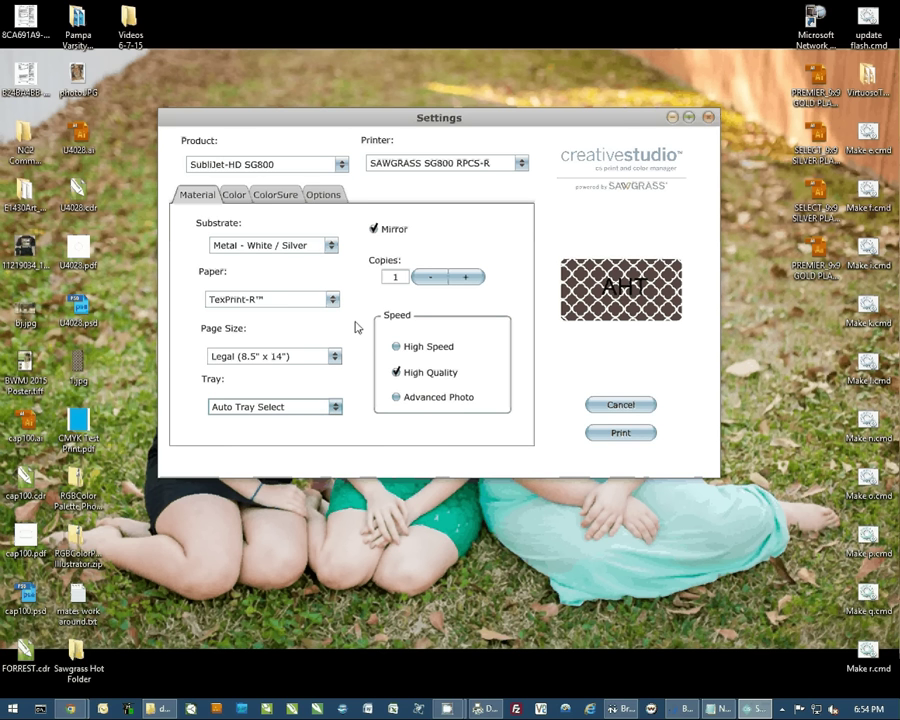
click(467, 278)
click(467, 278)
click(467, 278)
click(467, 278)
click(426, 283)
click(426, 283)
click(426, 283)
click(426, 283)
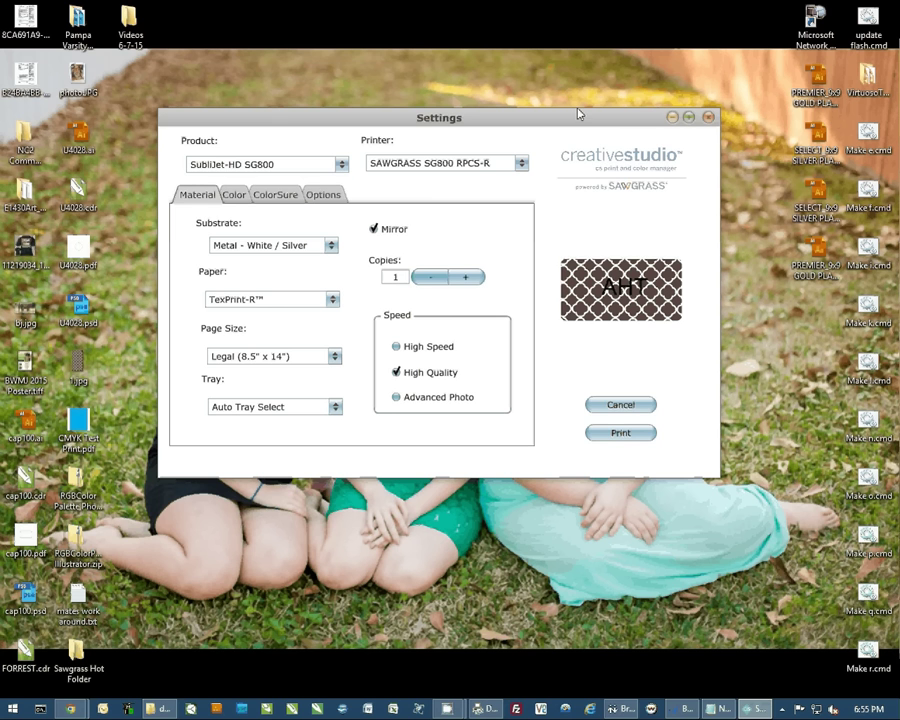
Close the Print and Color Manager Settings dialog
click(708, 118)
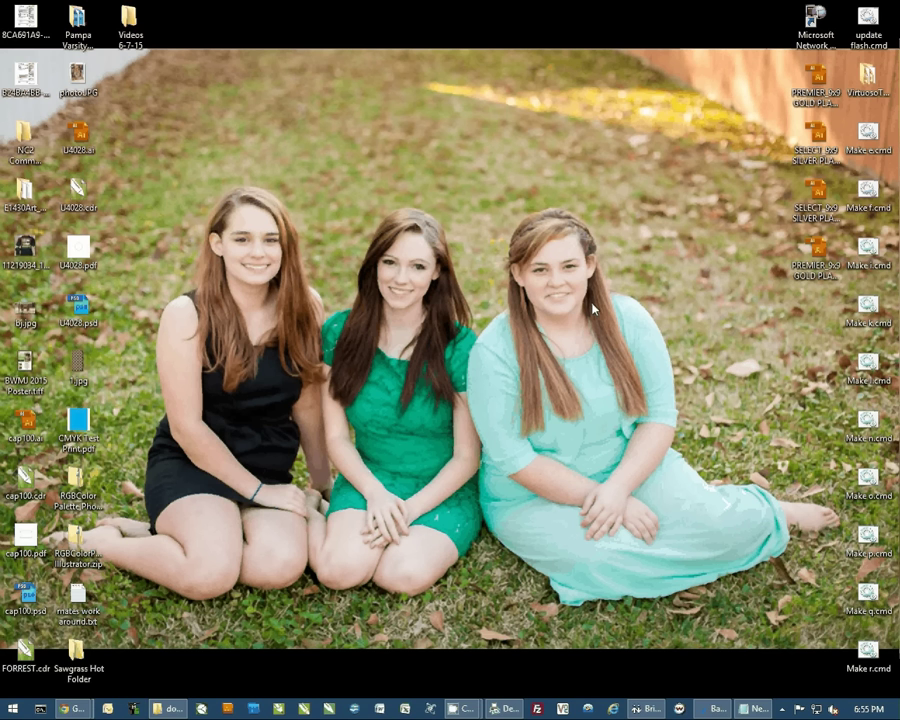